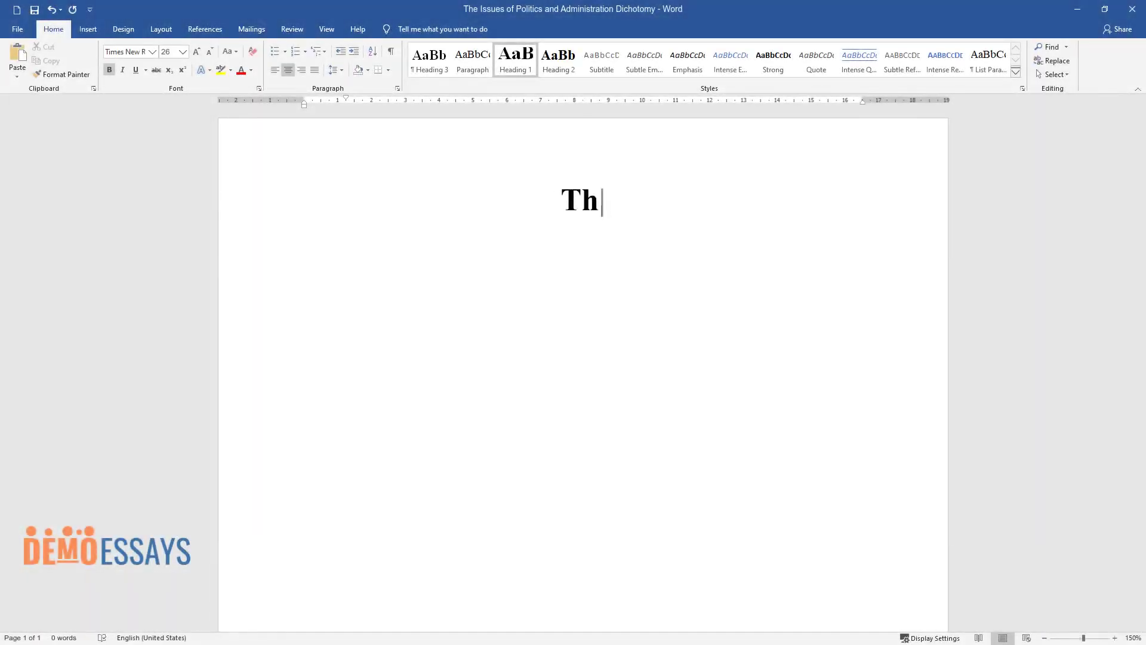
Enter the title 'The Issues of Politics and Administration Dichotomy' on the bold centred Heading 1 line.
text(and Adm)
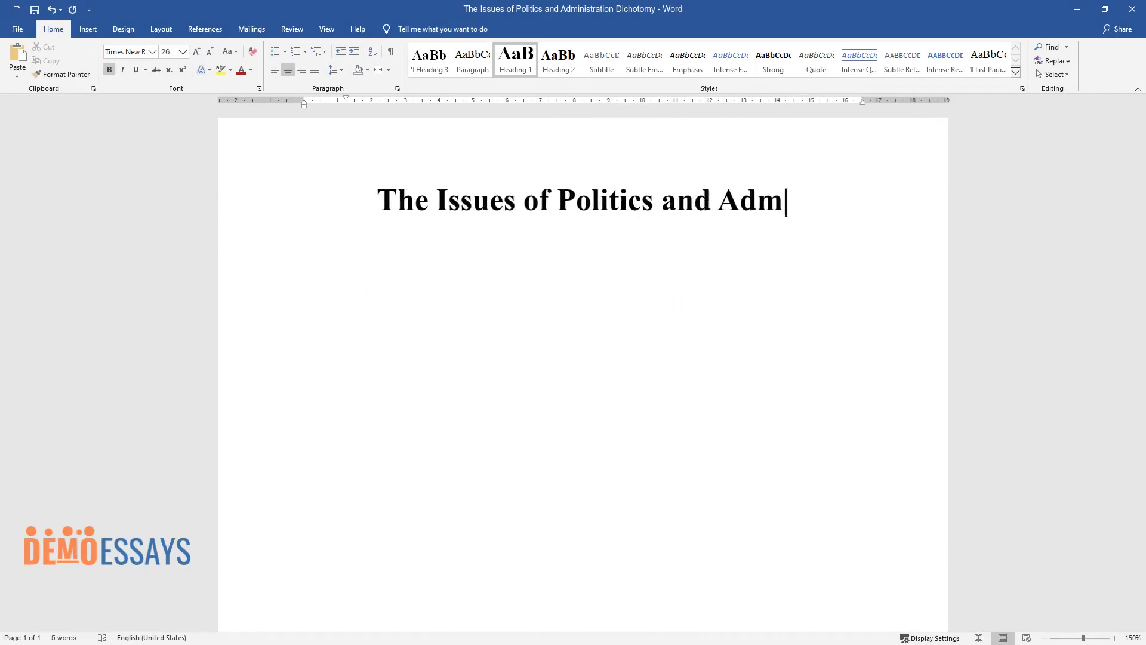
text(inistration Dichotomy)
Write the opening paragraph 'Politics is a term that refers to…' ending 'should be isolated and separate.'.
key(Return)
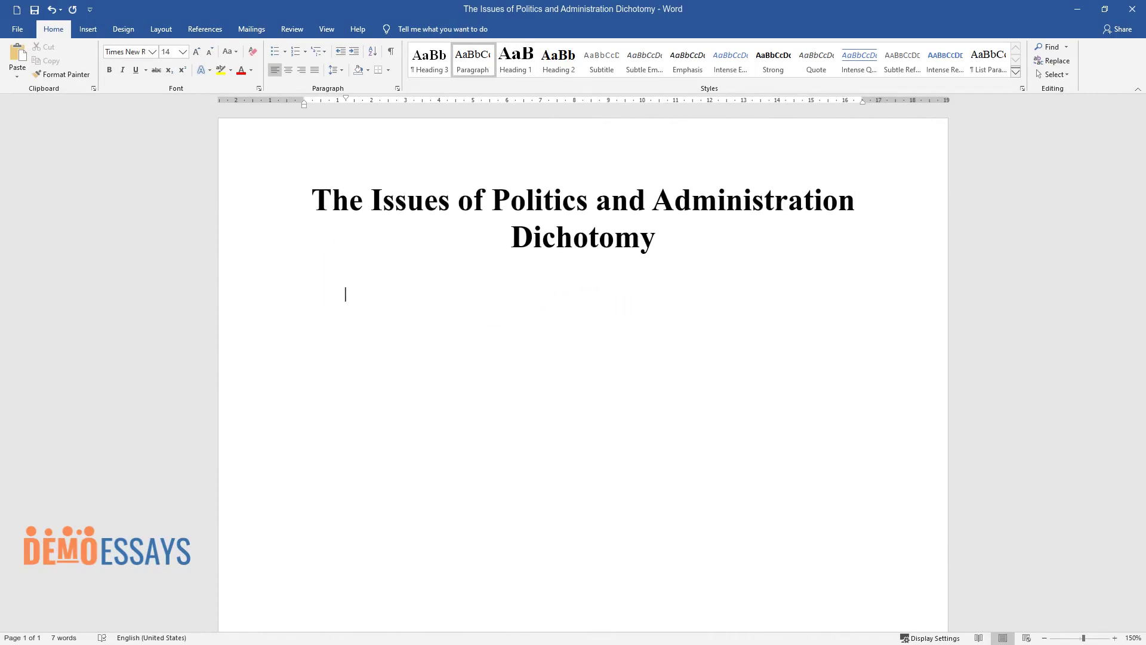
text(Politics is a term that refers to the existence of autho)
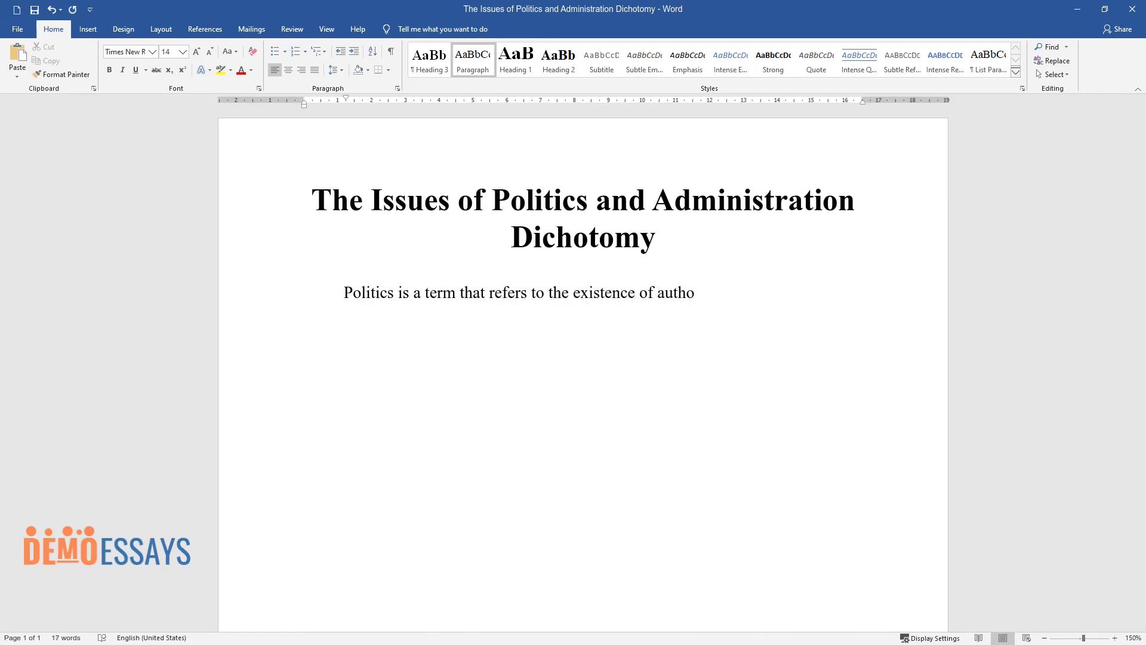
text(rity and power, that enable the go)
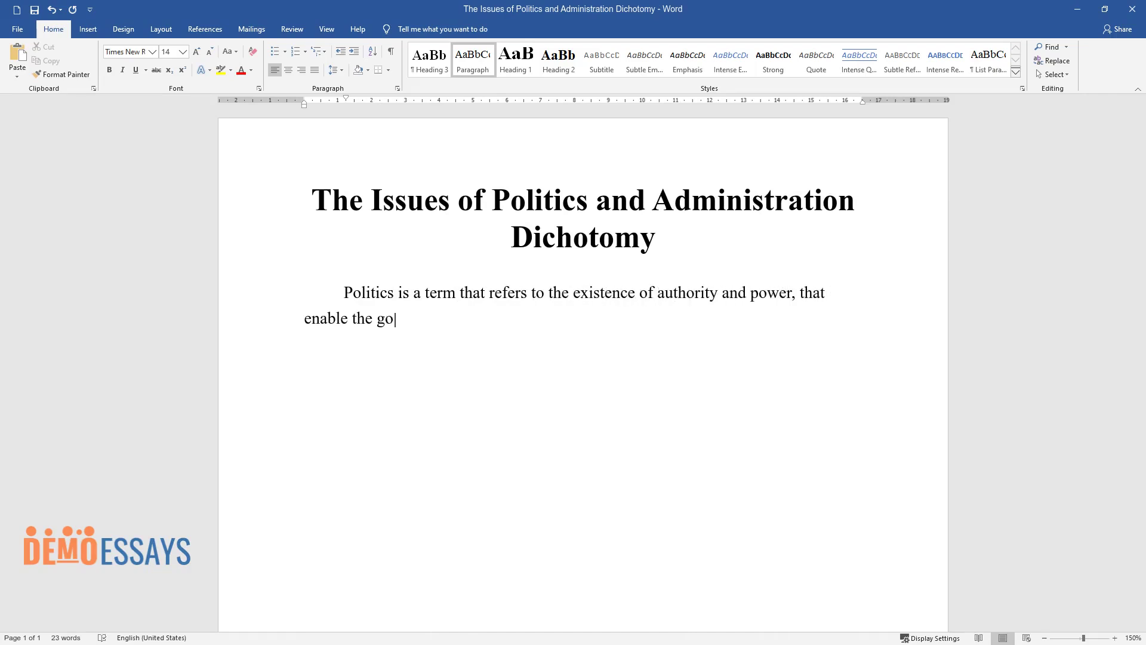
text(verning and influence the allocat)
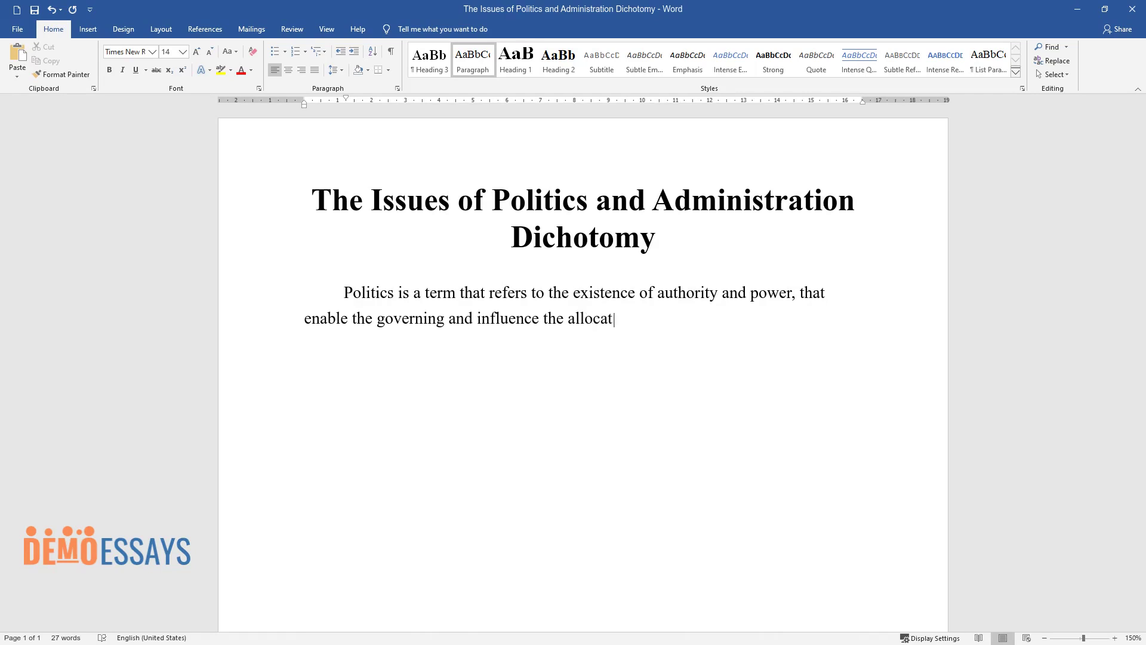
text(ails maki)
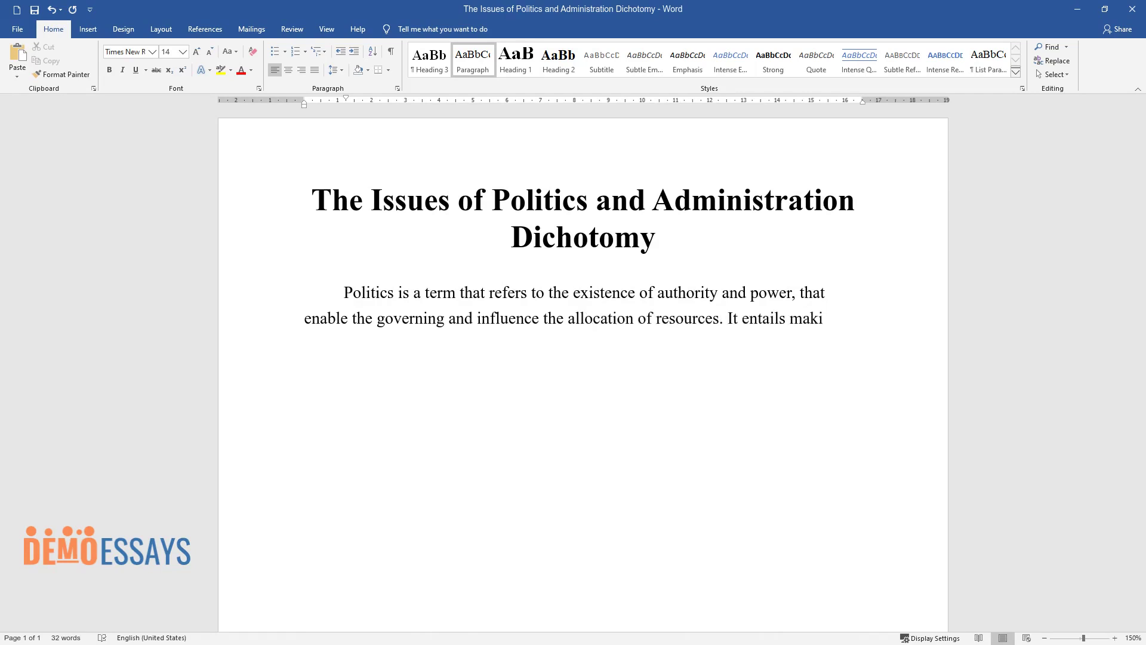
text(ng a decision by a group of indivi)
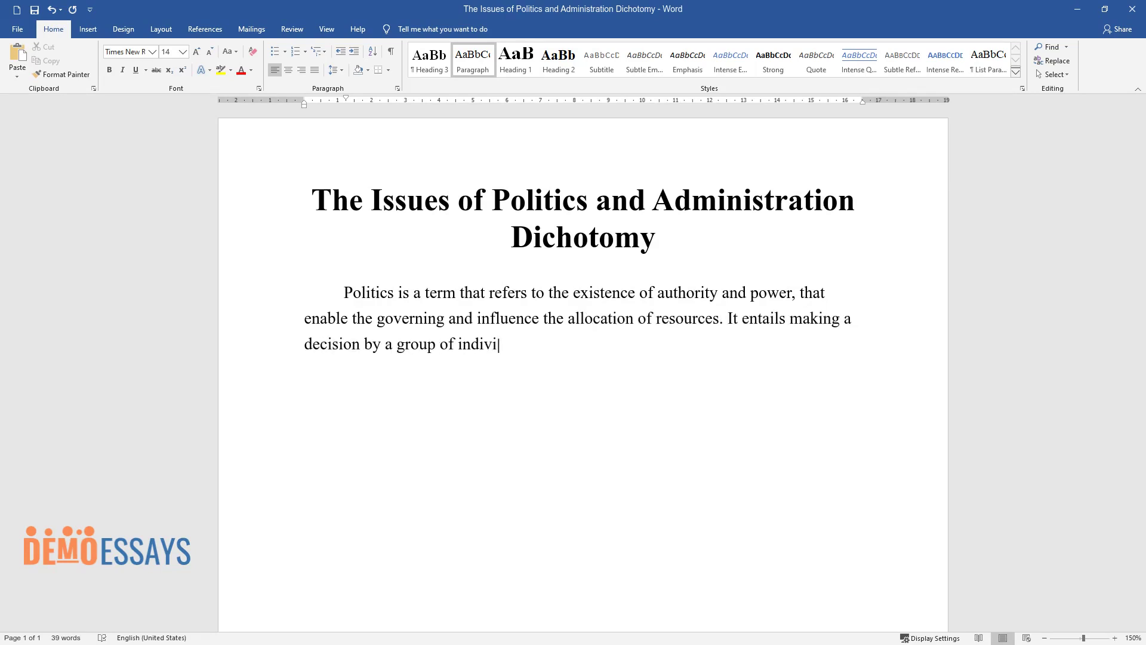
text(duals in a collective way. It als)
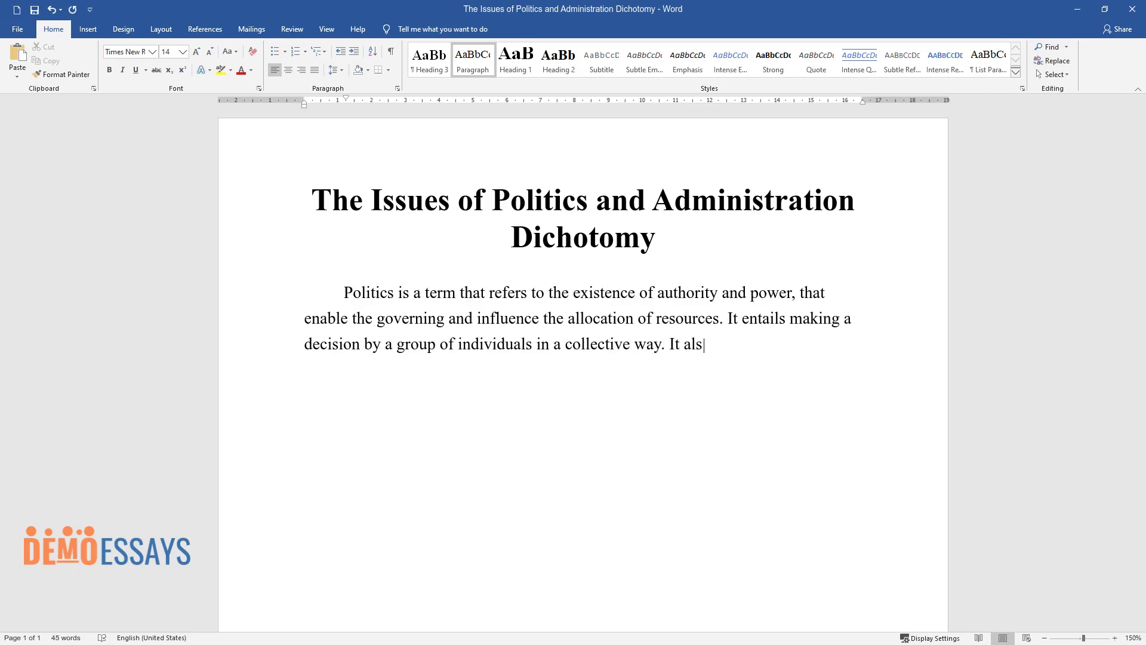
text(olicymak)
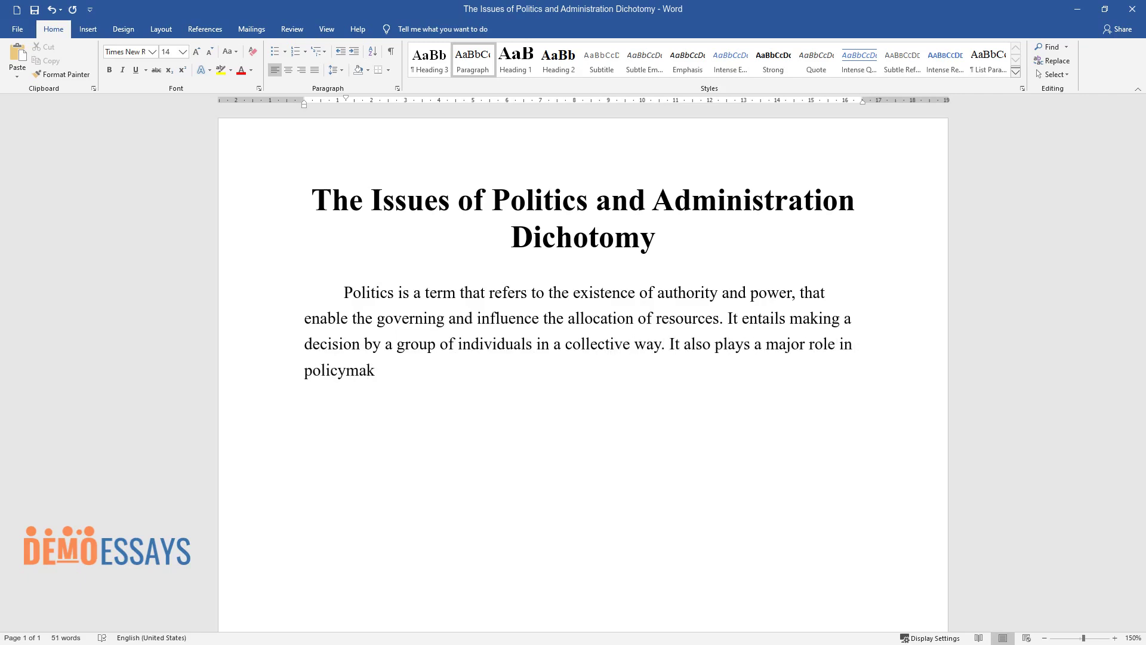
text(ing. The administration is the st)
text(ate of putting authority into prac)
text(tice to achieve desired g)
text(oals. Th)
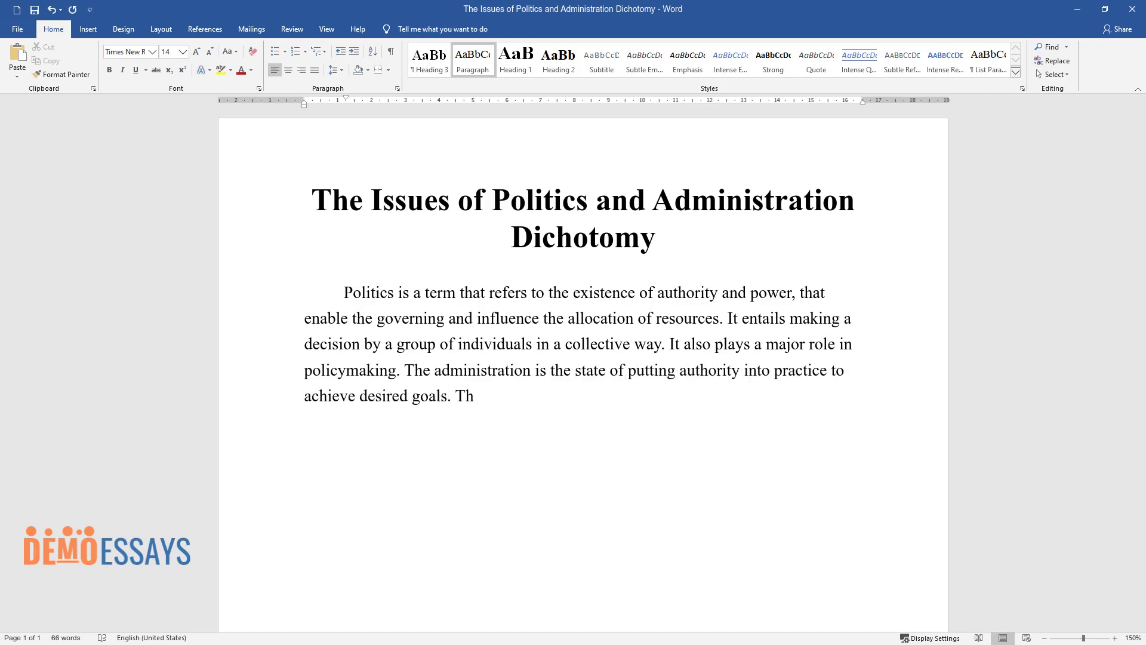
text(e dichotomy is divided into two contrasting parts; therefore, the politics and administration dichot)
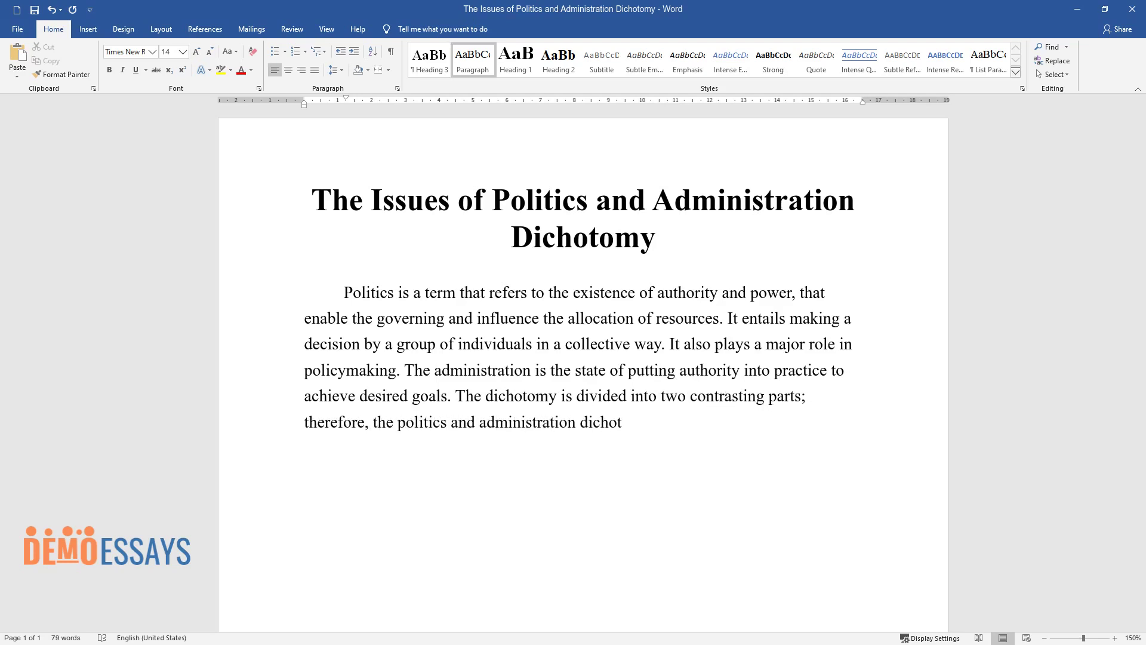
text(omy is the exclusive separation o)
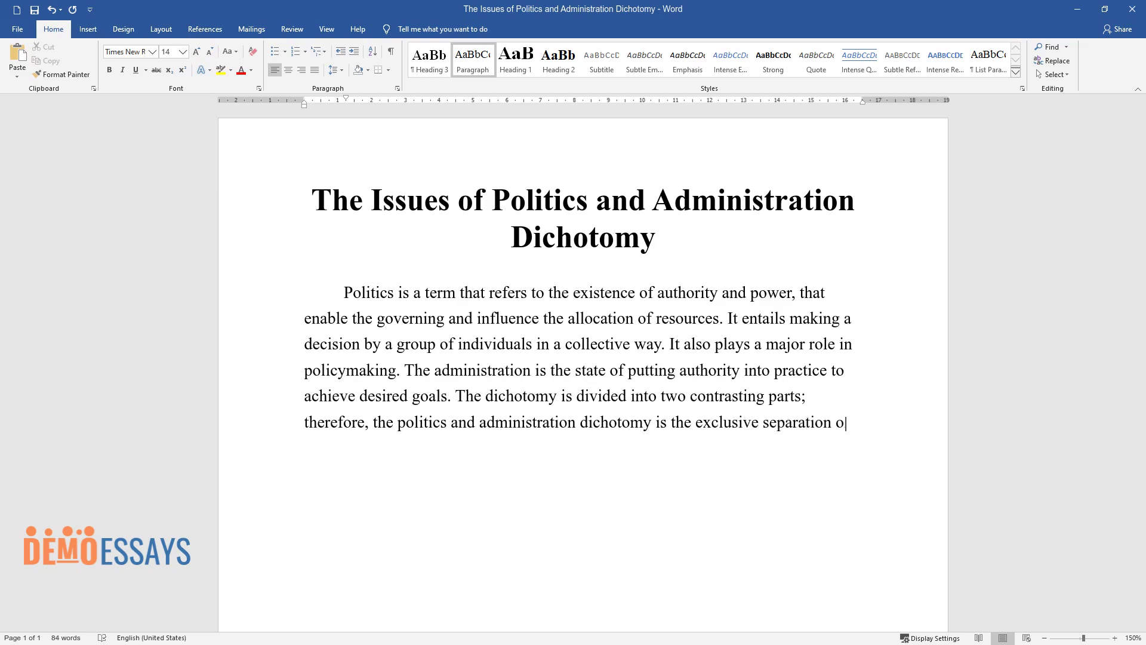
text(f political issues from administrative matters. In the politics and)
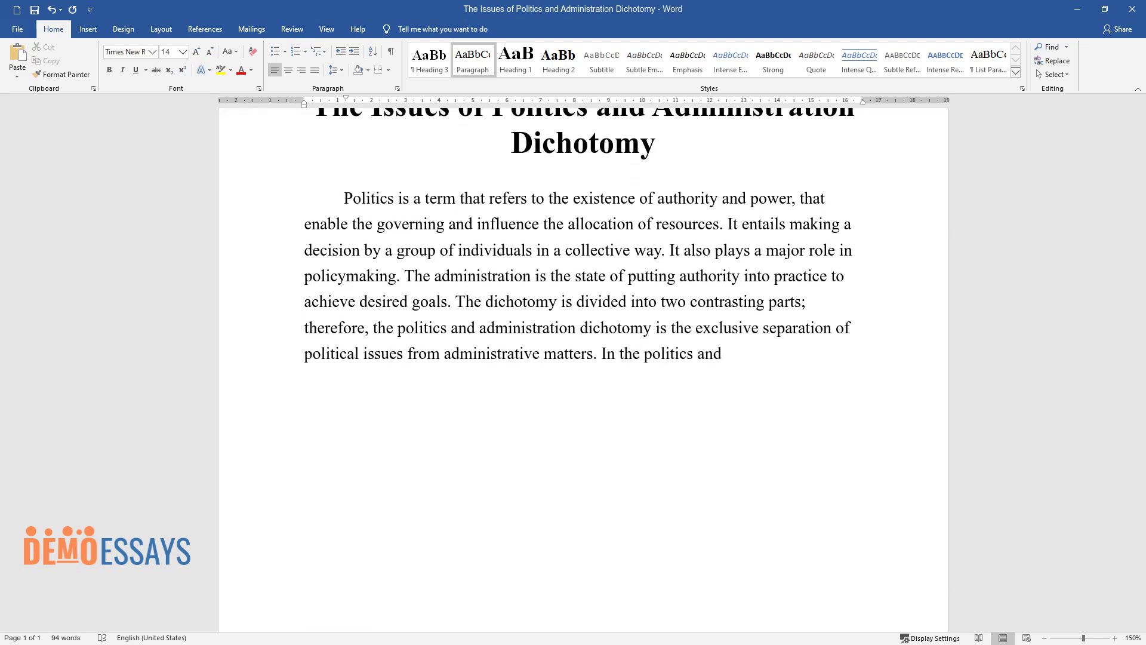
text( administration dichotomy model, W)
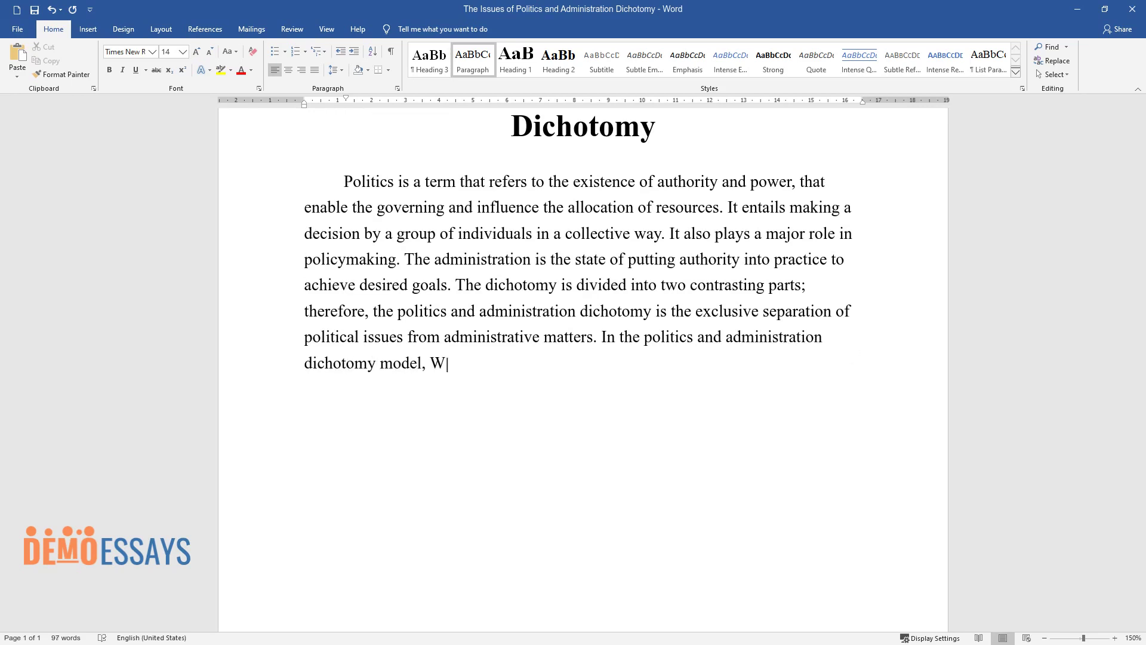
text(oodrow Wilson tries to show administrative issues should be separa)
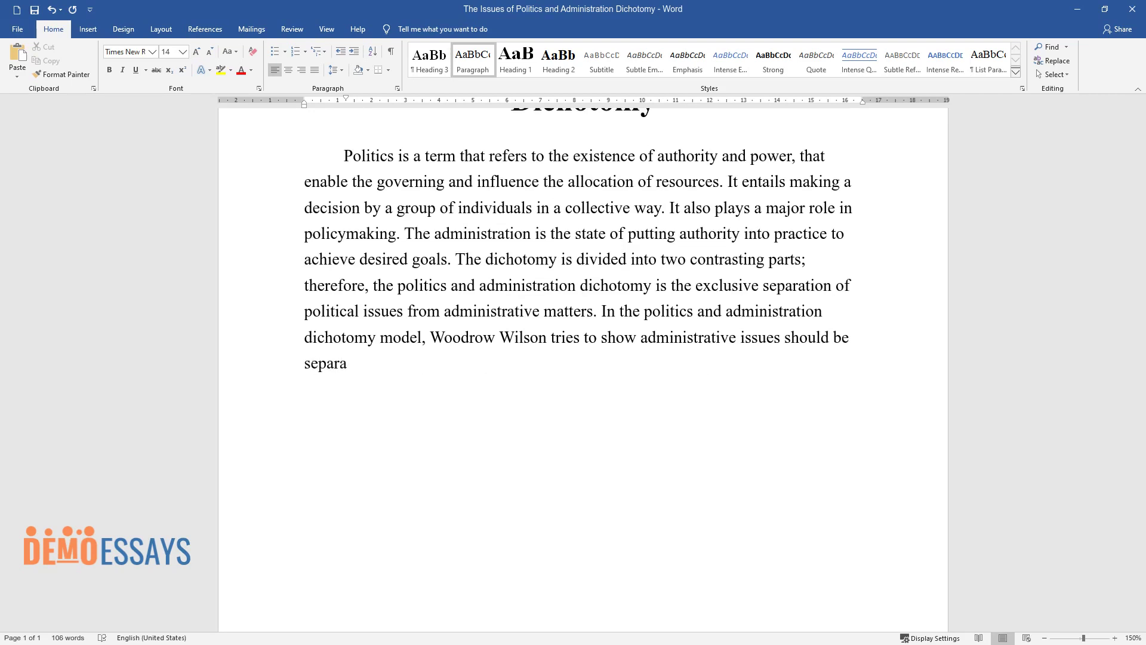
text(ted from issues of politics. He fu)
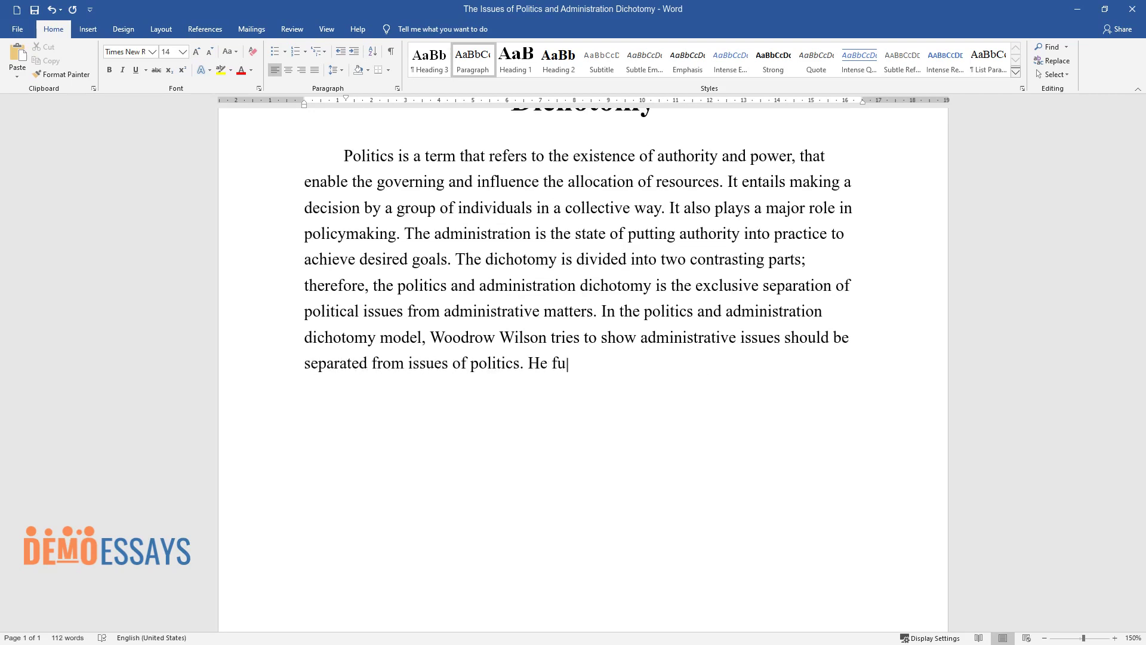
text(rther states that the roles of el)
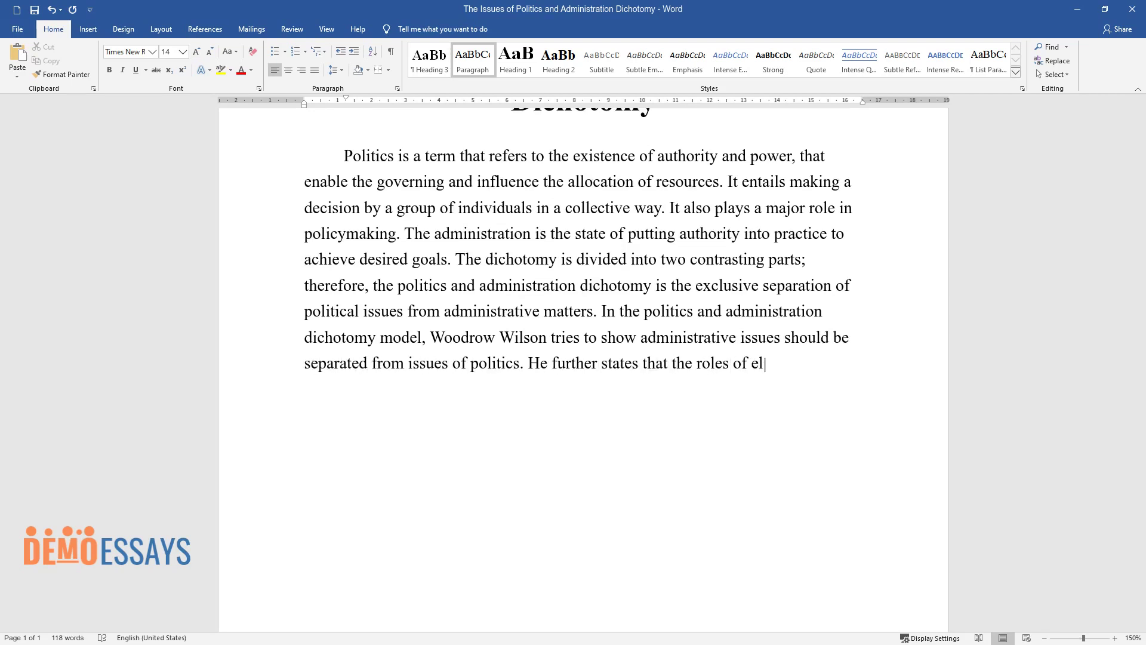
text(ected and appointed leaders shoul)
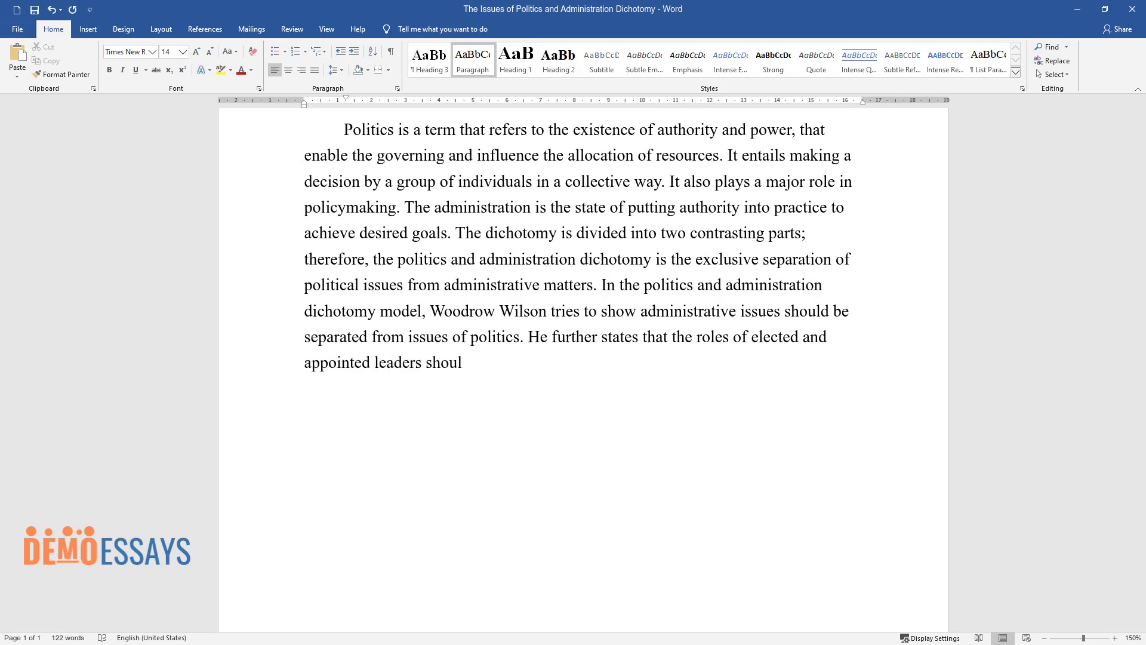
text(d be isolated and separate.)
key(Return)
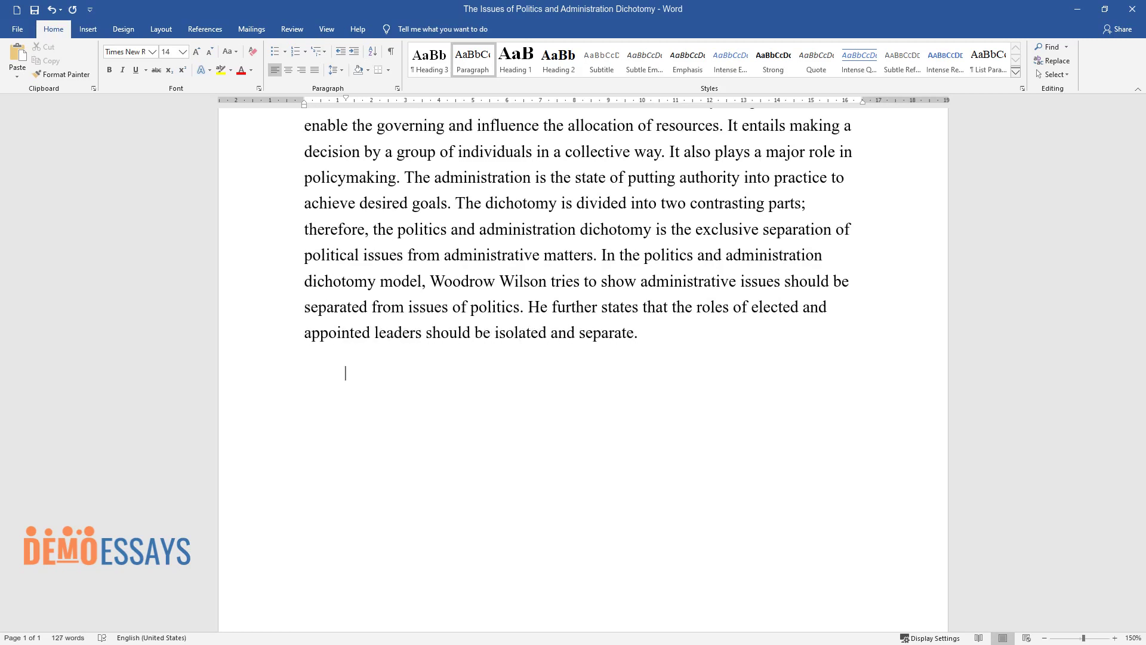
Write the paragraph 'Politics and administrative dichotomy are not practical…' ending 'accountable to elected leaders.'.
text(Politics and administrative dichotomy are not practical and workable. It is very diffi)
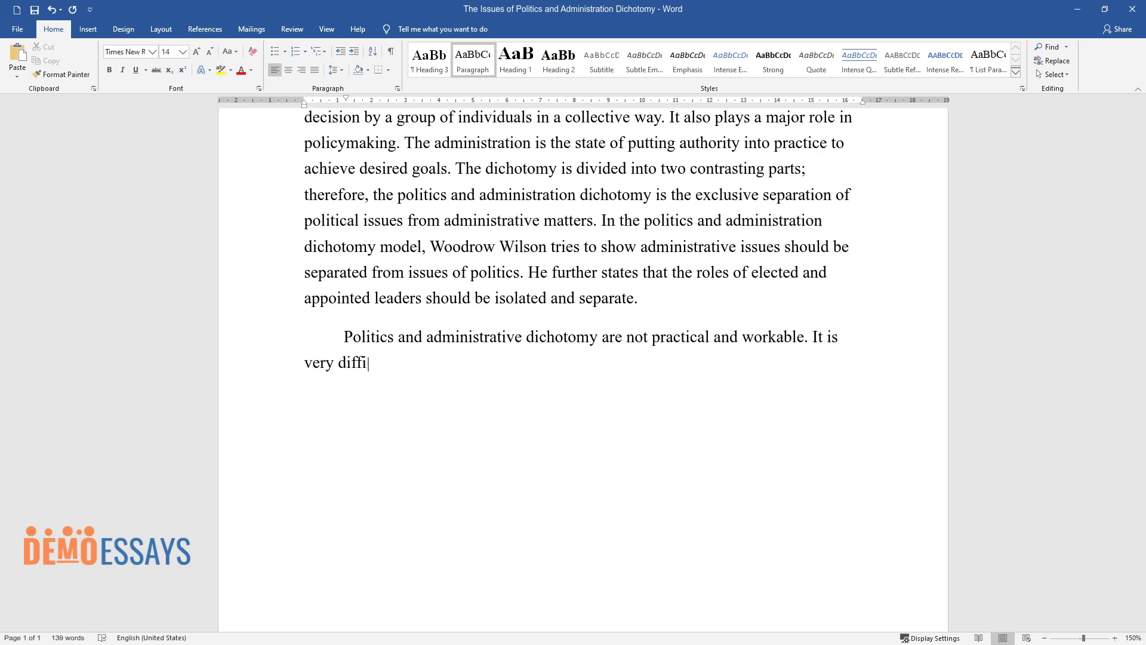
text(cult to distinguish and separate po)
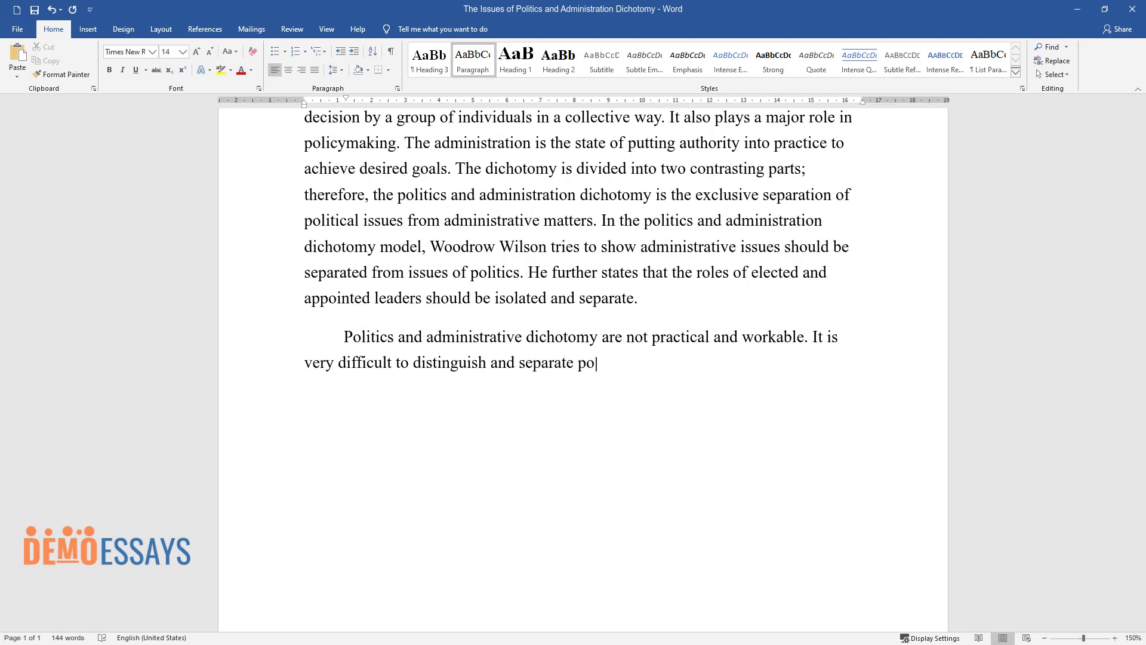
text(litics from the administration bec)
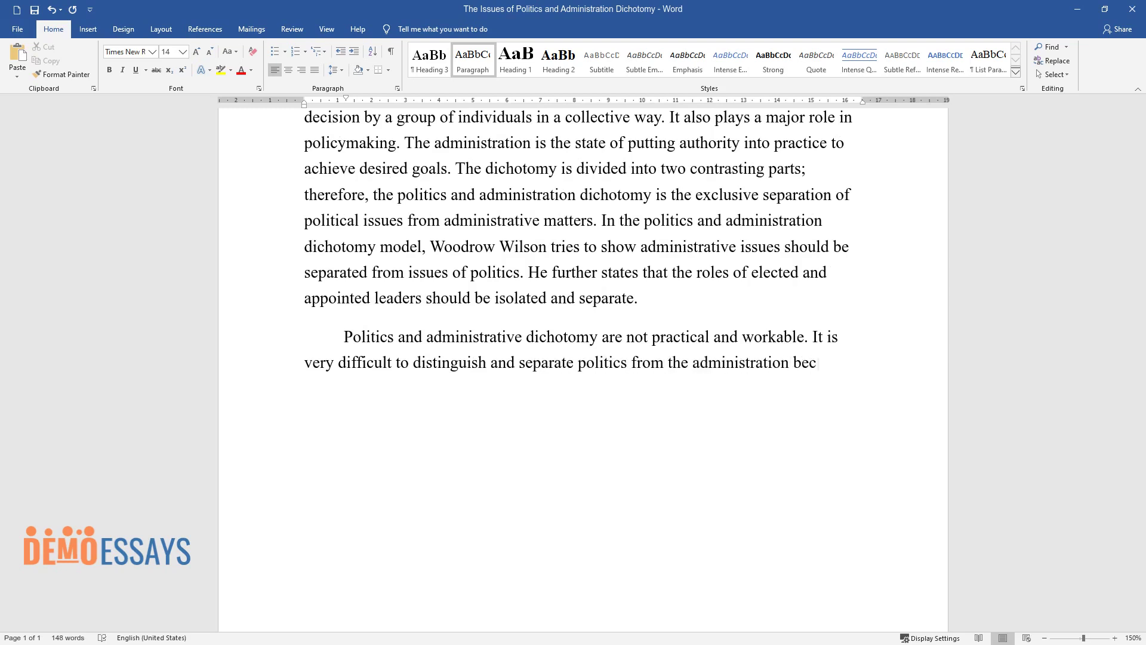
text(ause in most cases, the elected le)
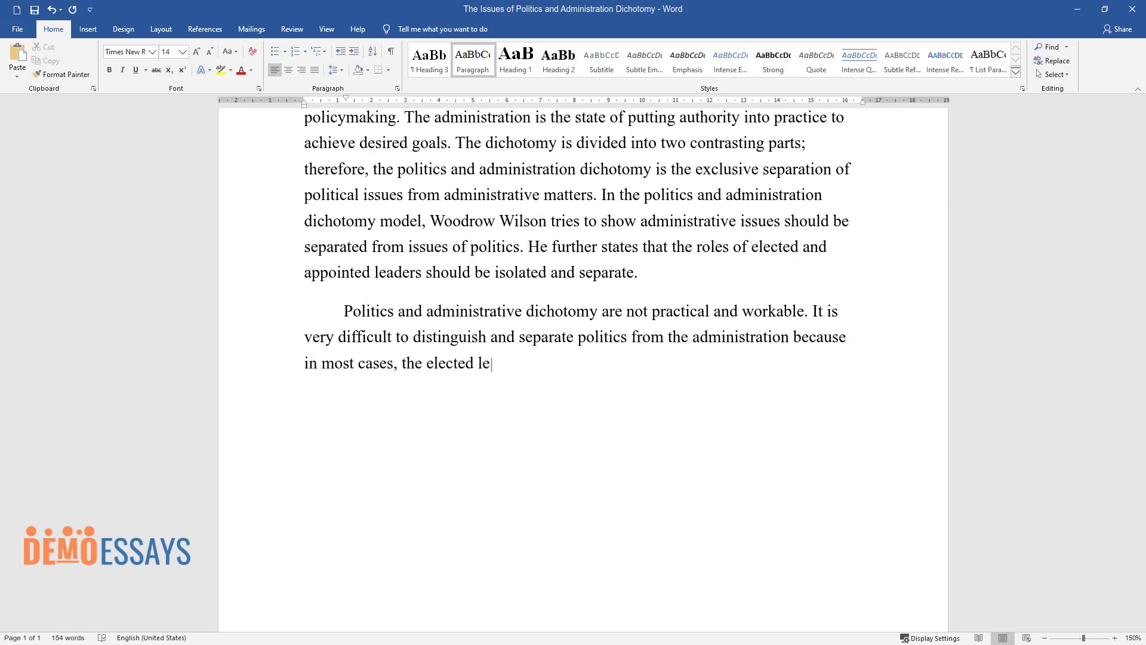
text(aders have the authority and manda)
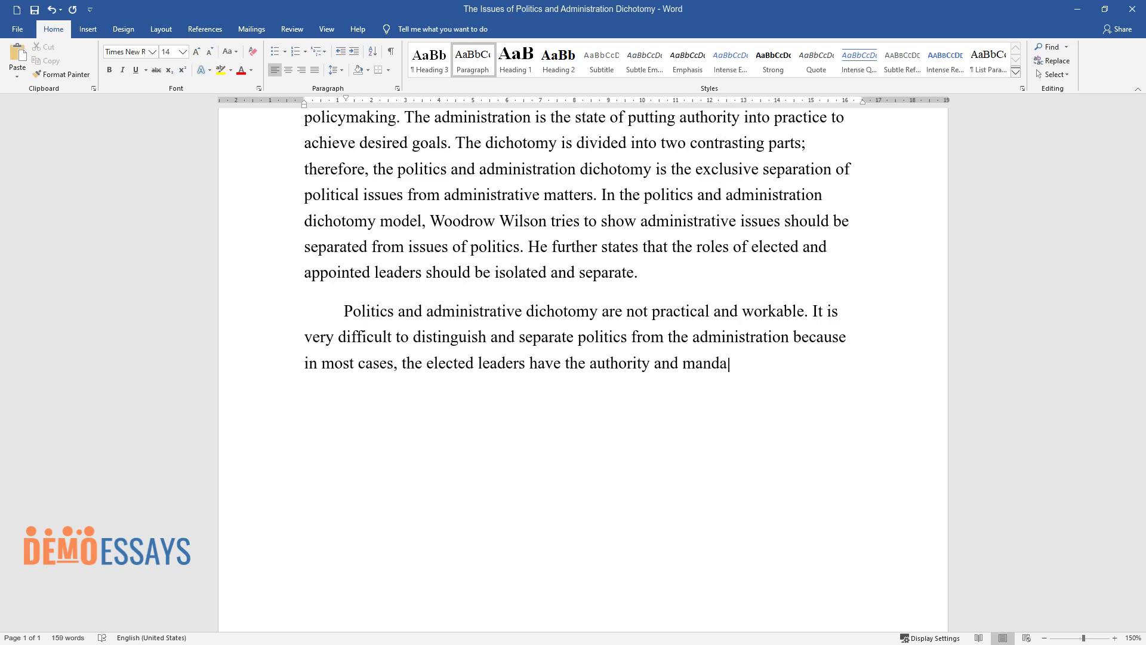
text(te to appoint, demote, promote, and sack leaders in the administration. Due to this, the appointed leaders will always be under the jurisdi)
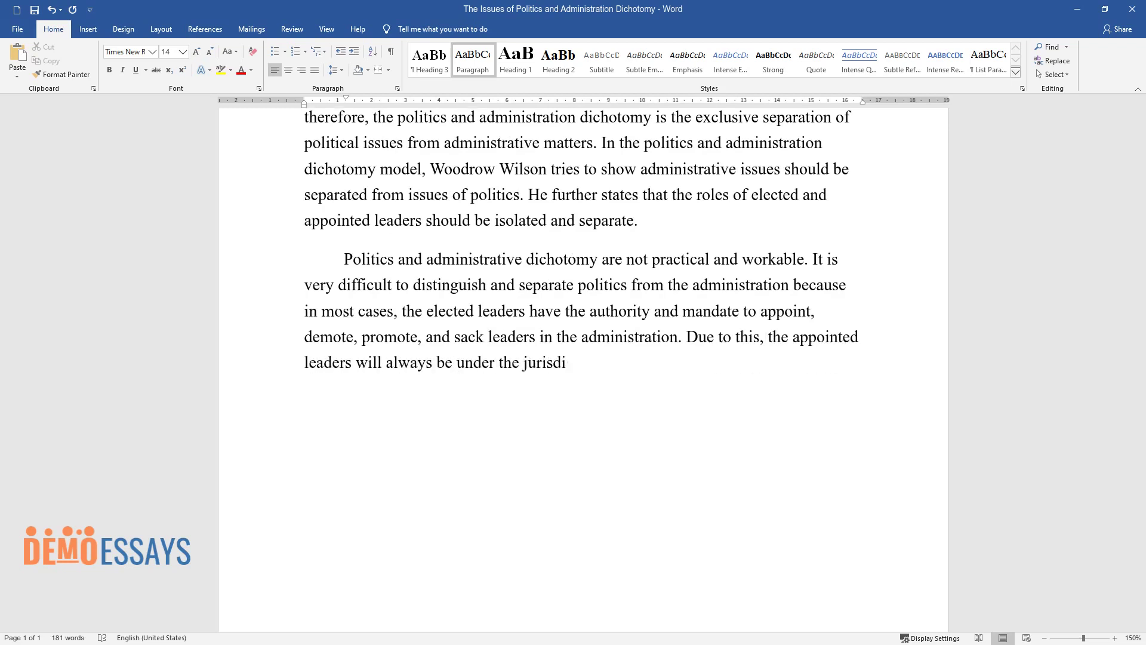
text(ction and control of the elects. They would therefore confor)
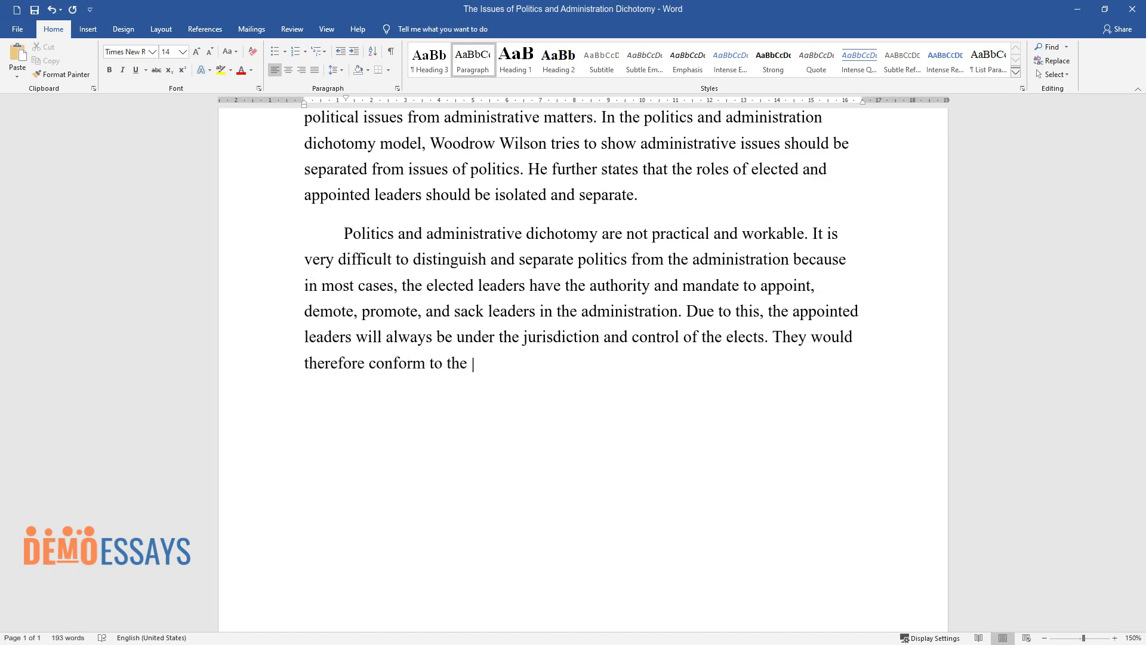
text(m to the political leaders. It is also diff)
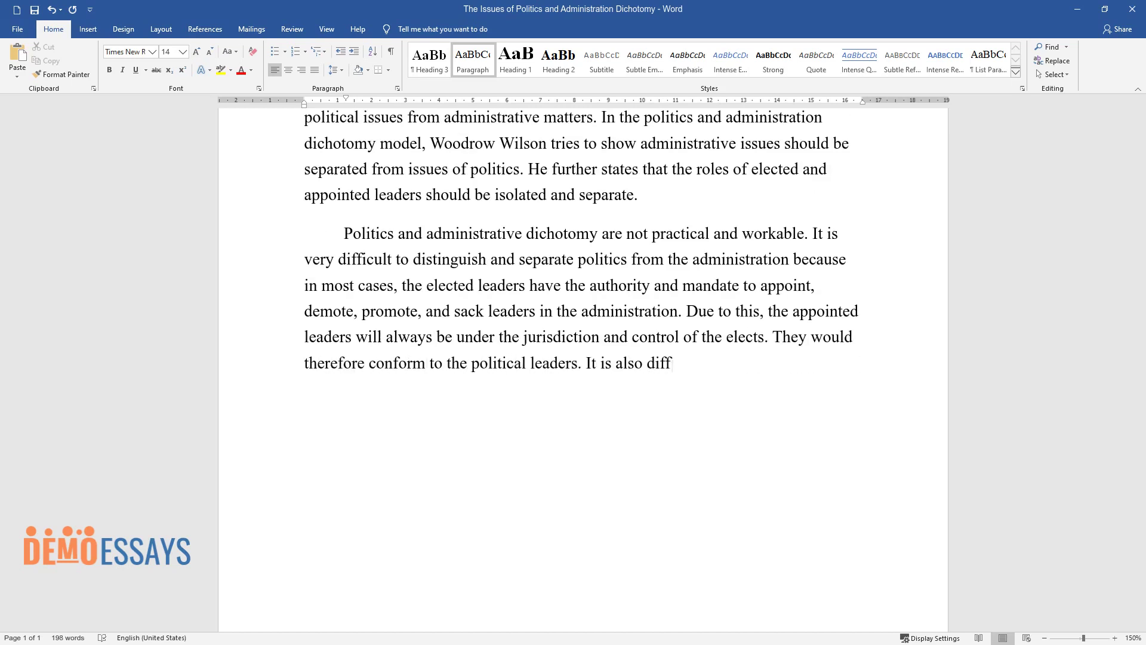
text(icult for them to work in isolation)
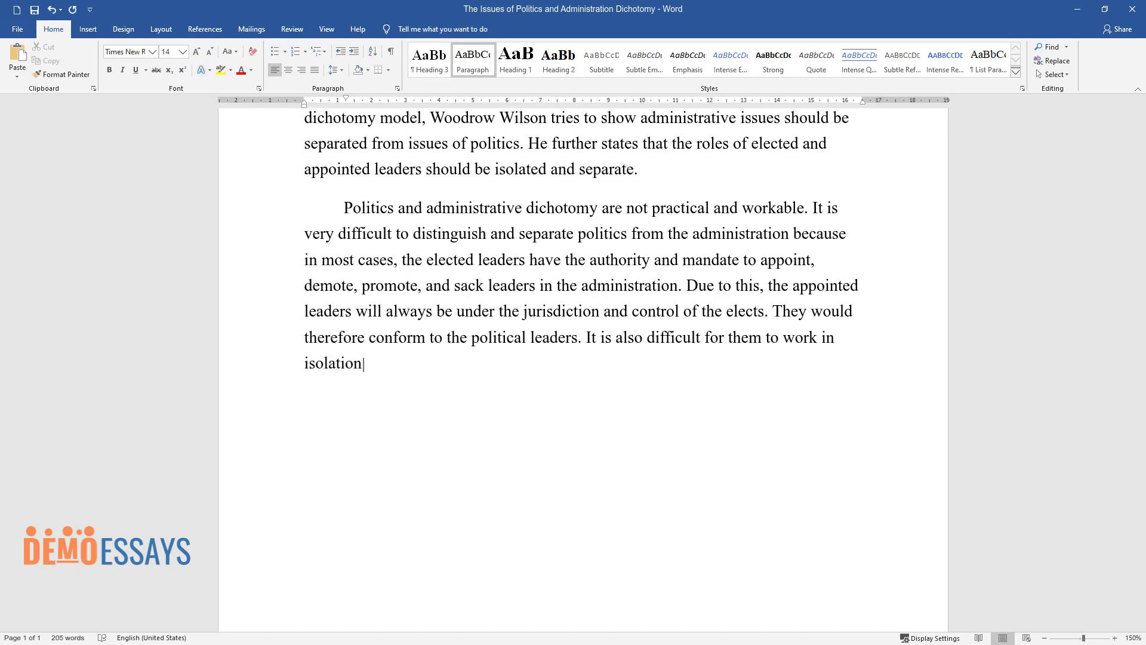
text( because politics is concerned wit)
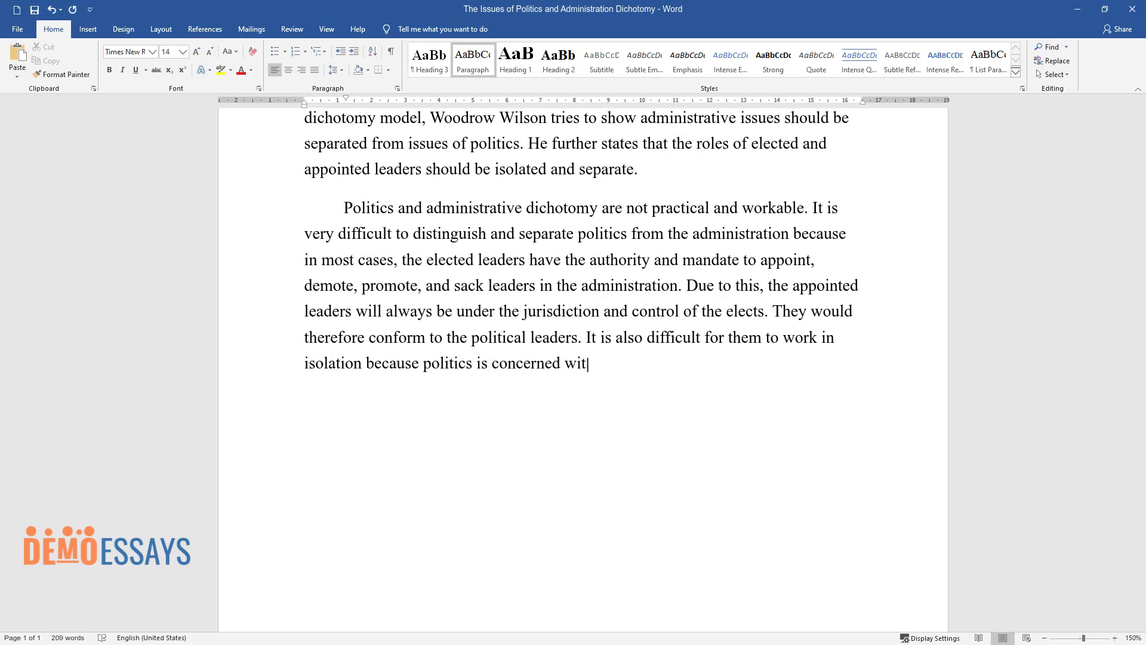
text(h the allocation of resources, and)
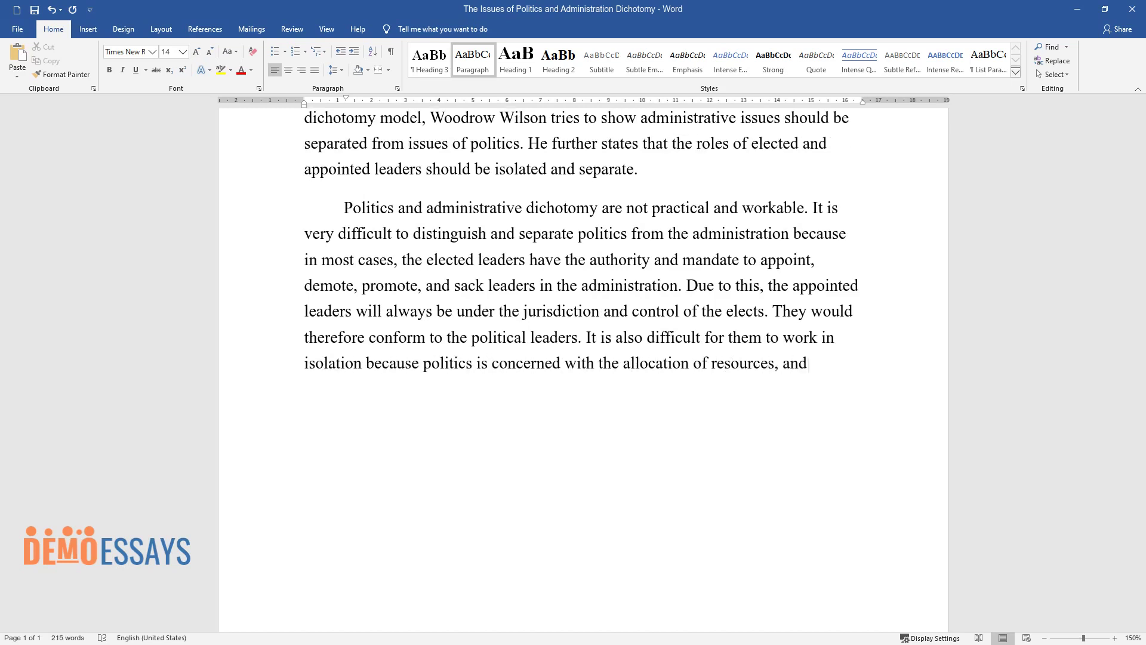
text( the administration uses the alloca)
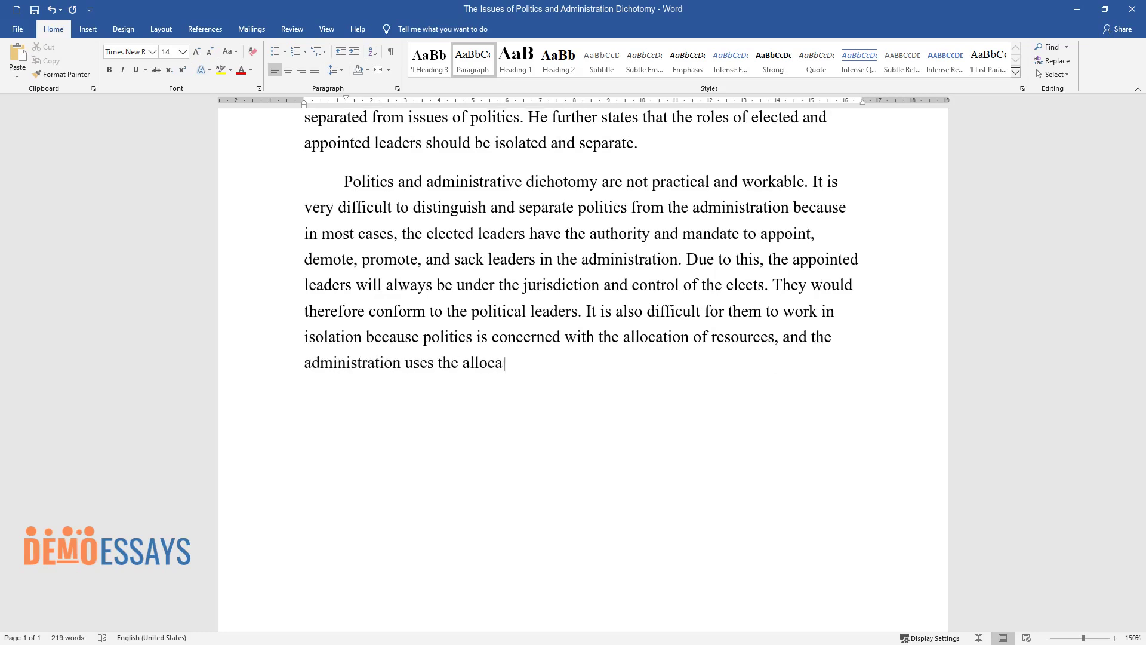
text(ted resources to implement and carry out government projects and plans. The ap)
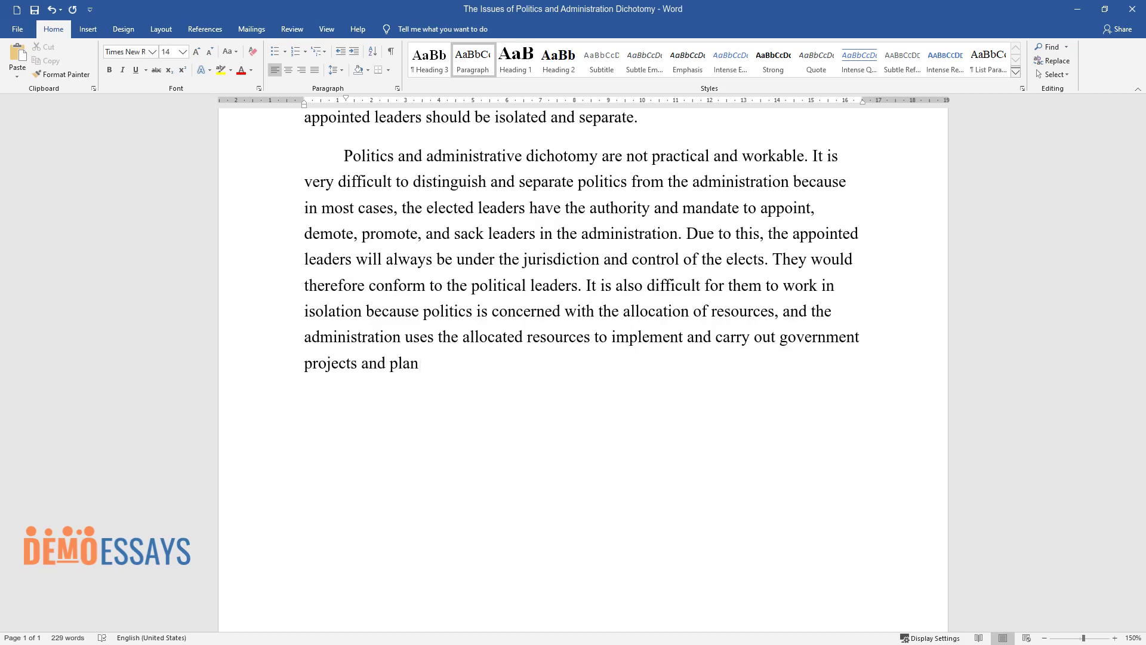
text(pointed leaders are then questionable and accountable to elected leaders.)
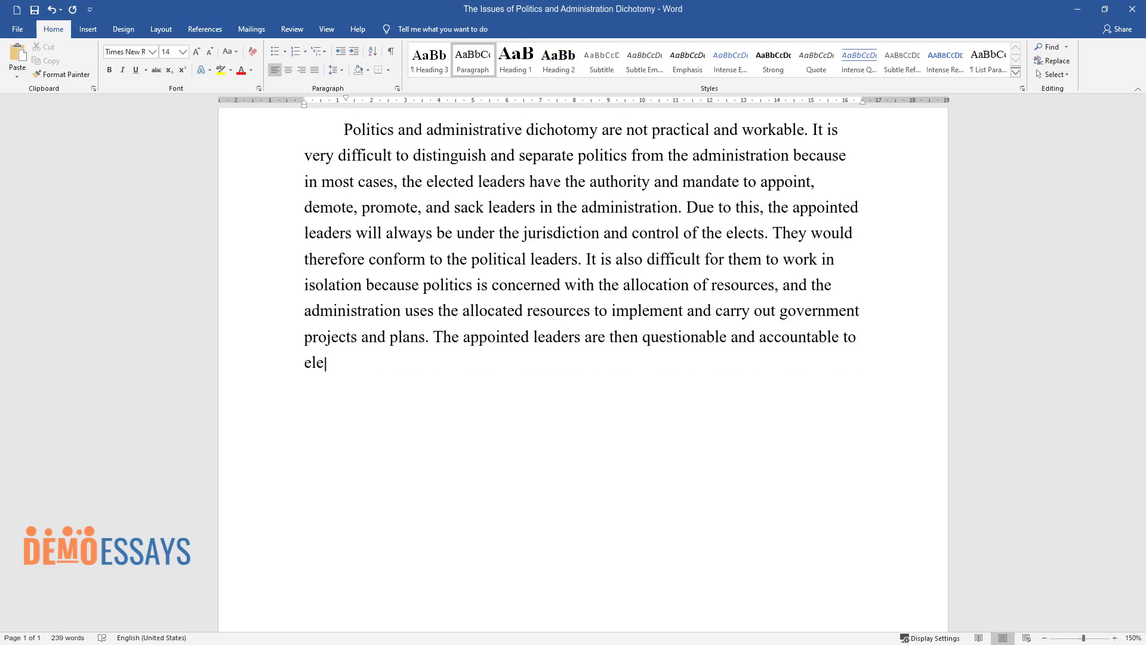
key(Return)
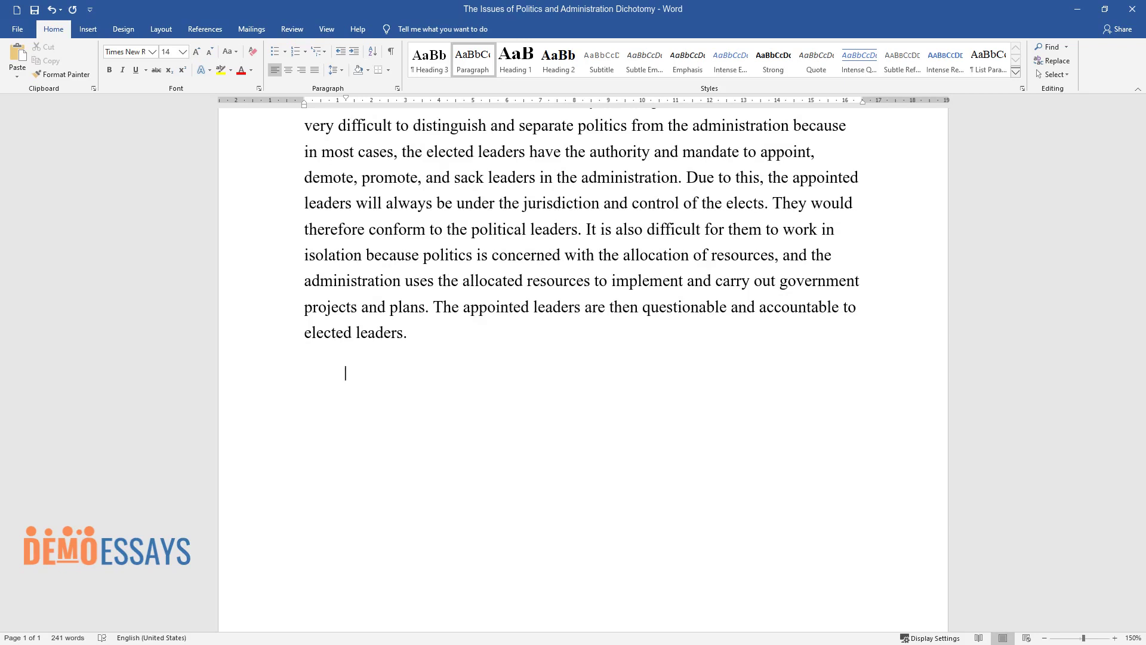
Write the paragraph 'Politics and administration also cannot be distinguished…' ending 'from the administration.'.
text(Politics and administration a)
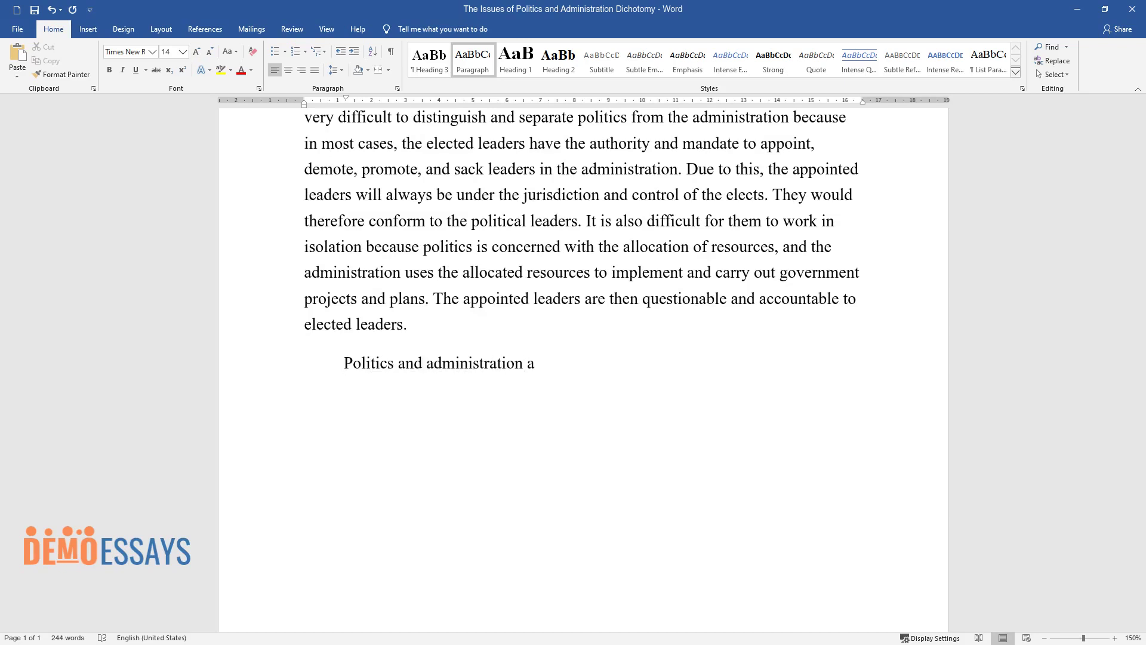
text(lso cannot be distinguished and separated because there is a close r)
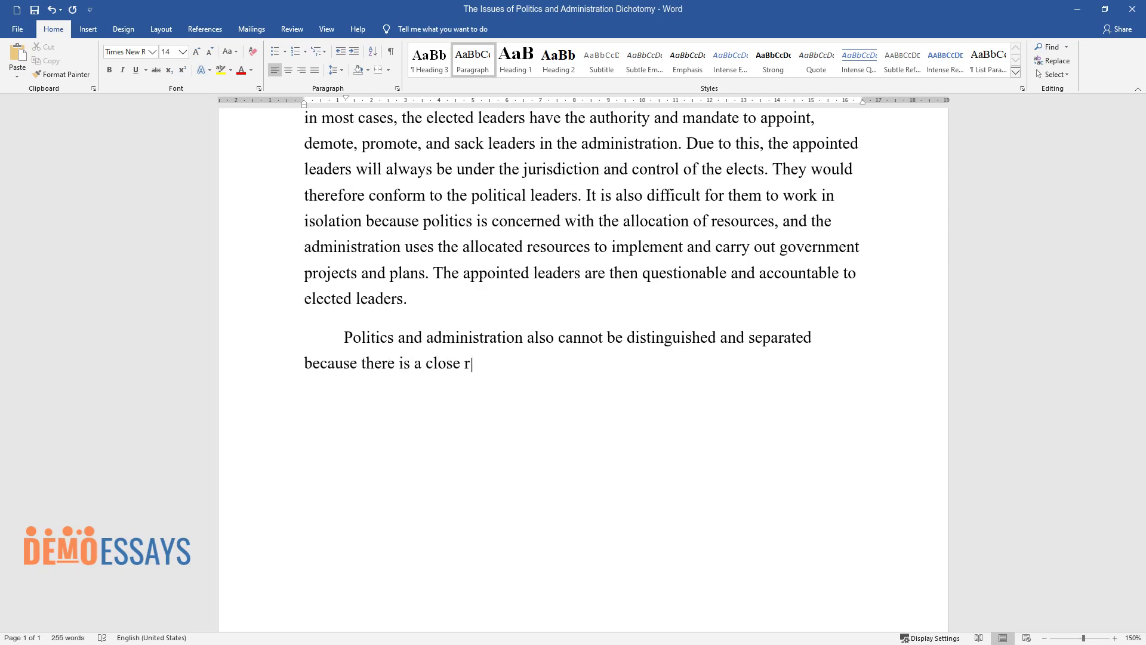
text(elationship between their roles. F)
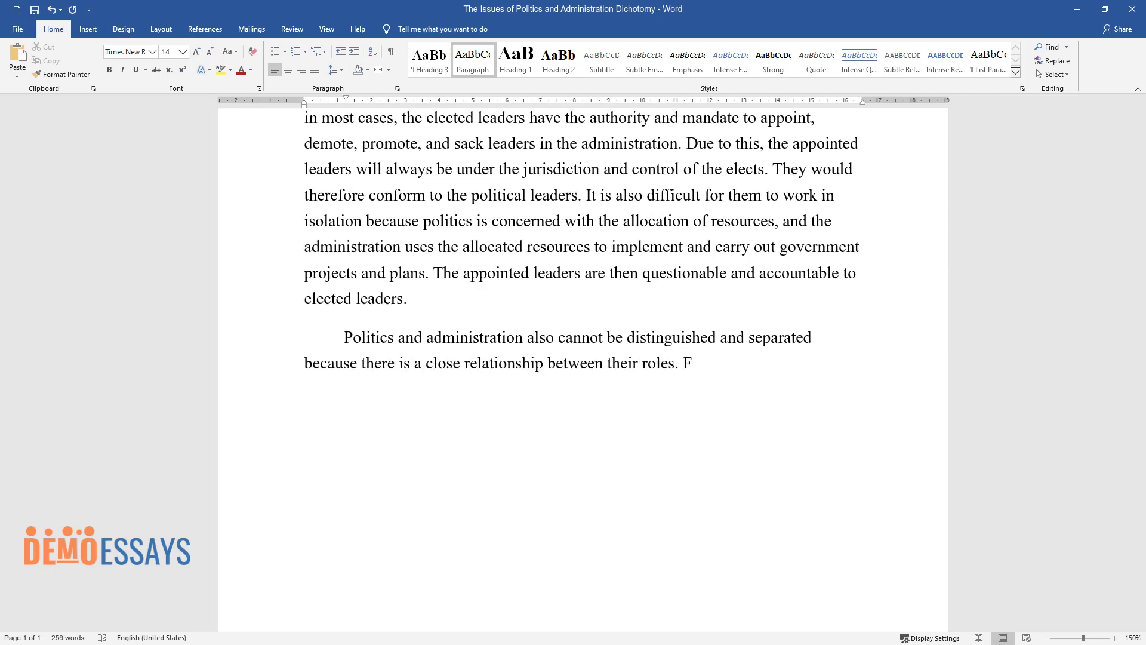
text(or instance, elected leaders will make law)
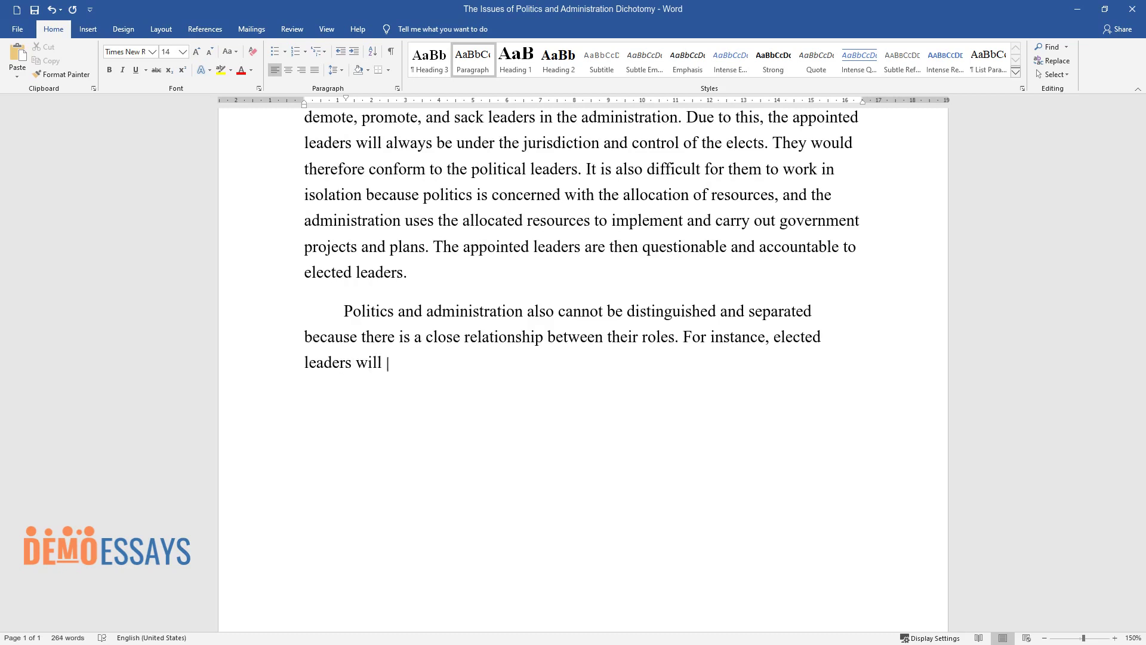
text(s within which the administration plays their daily activiti)
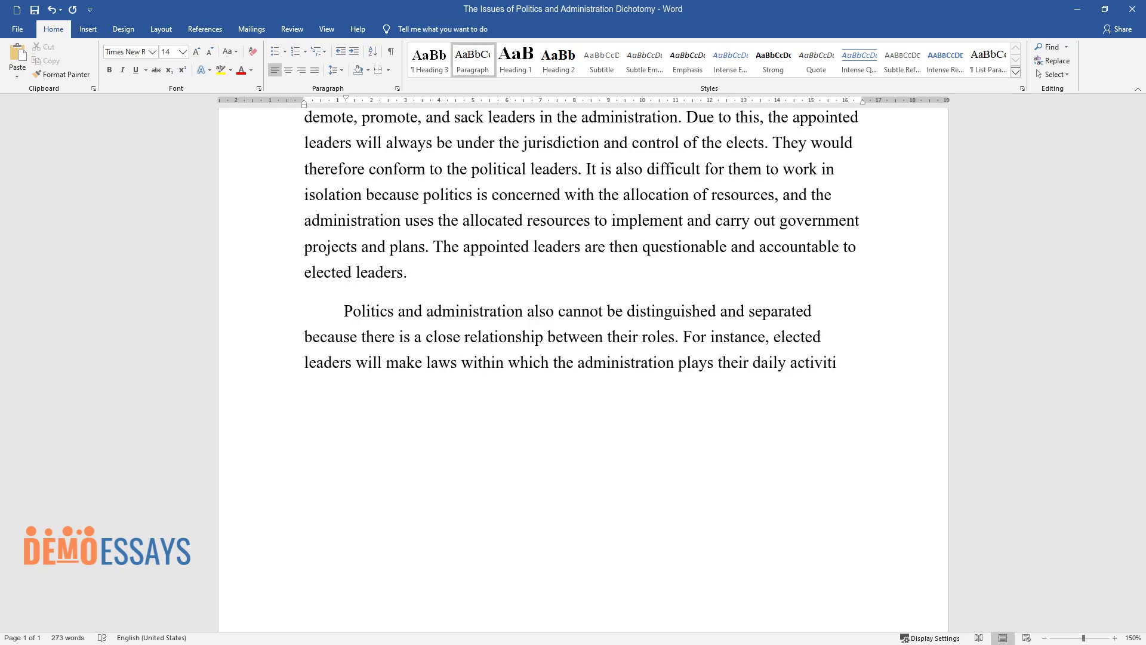
text(es within. They also make policie)
text(s that affect the operation of admi)
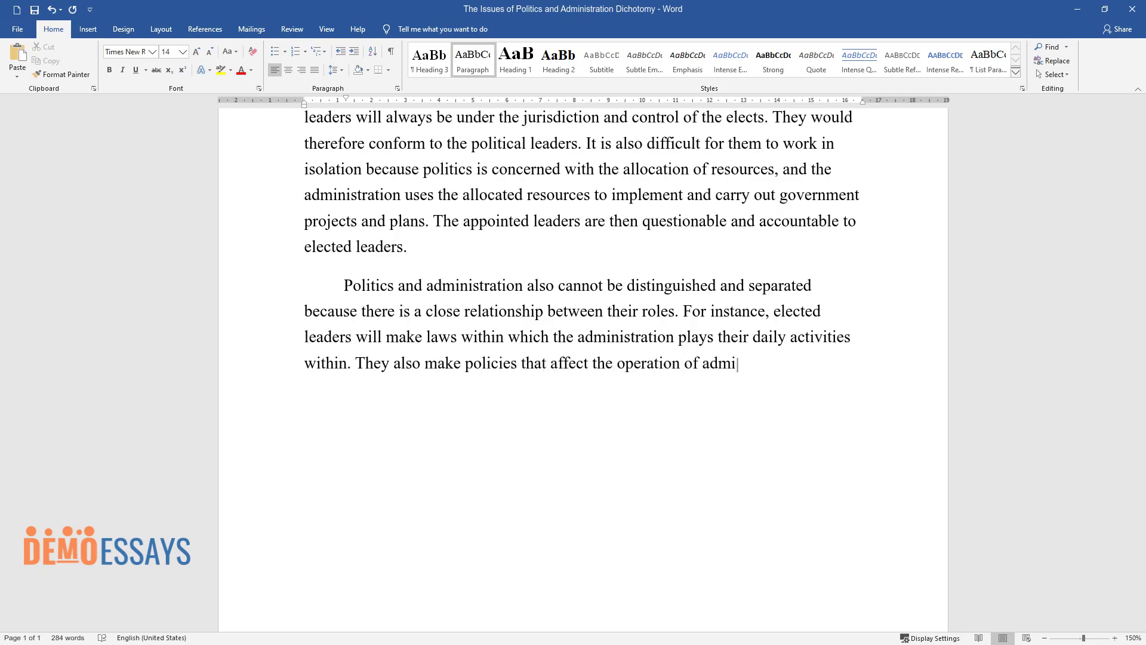
text(nistration in a positive or negati)
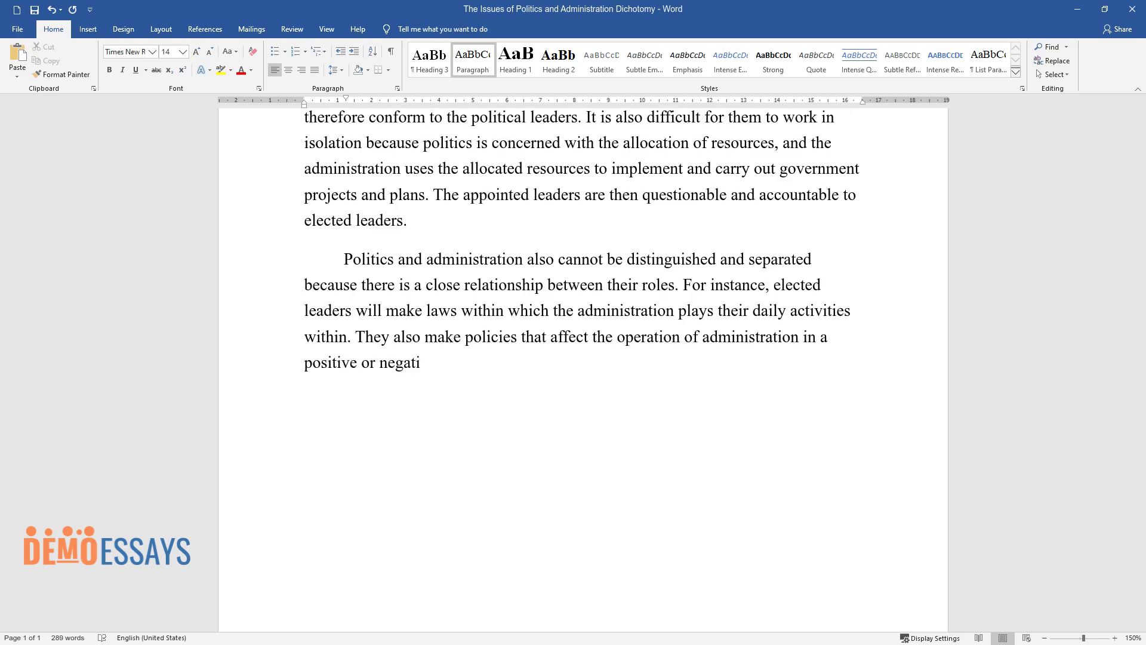
text(ve manner. The administration also gives advice to elected leaders )
text(before some polic)
text(ies are made and i)
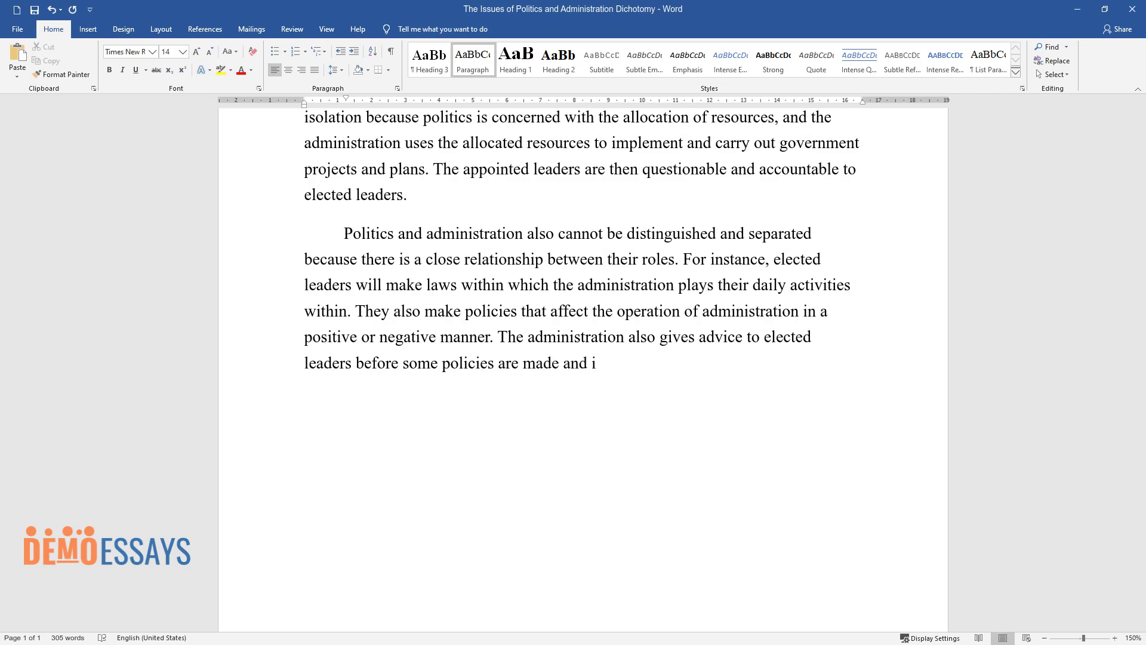
text(mplemented. The professionalism i)
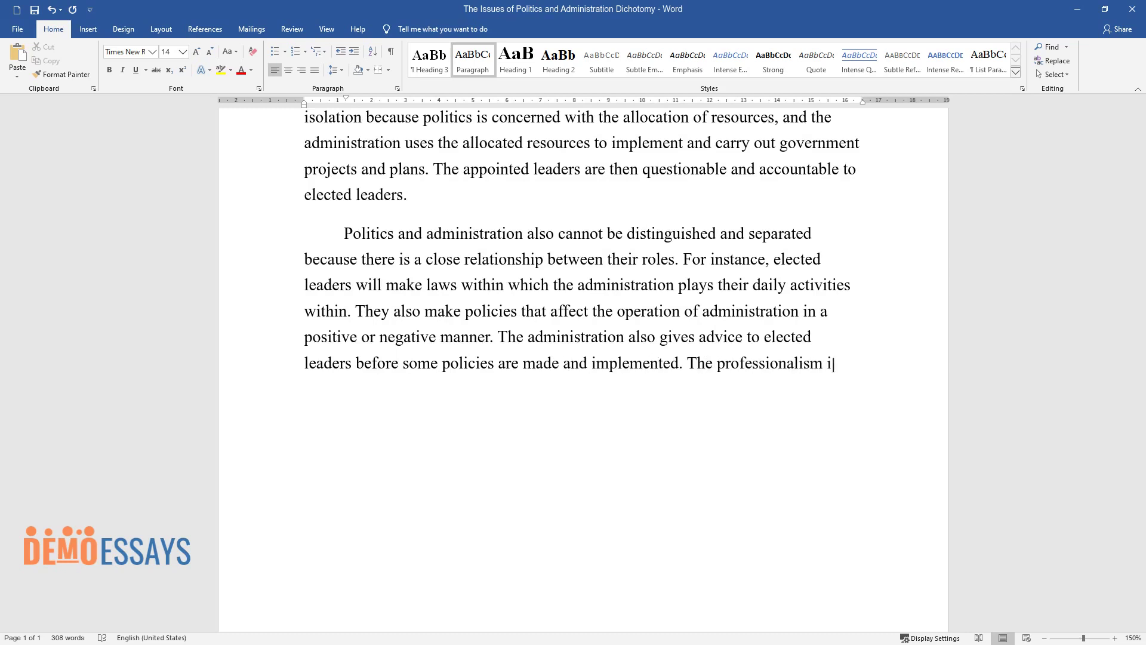
text(n the administration may give advi)
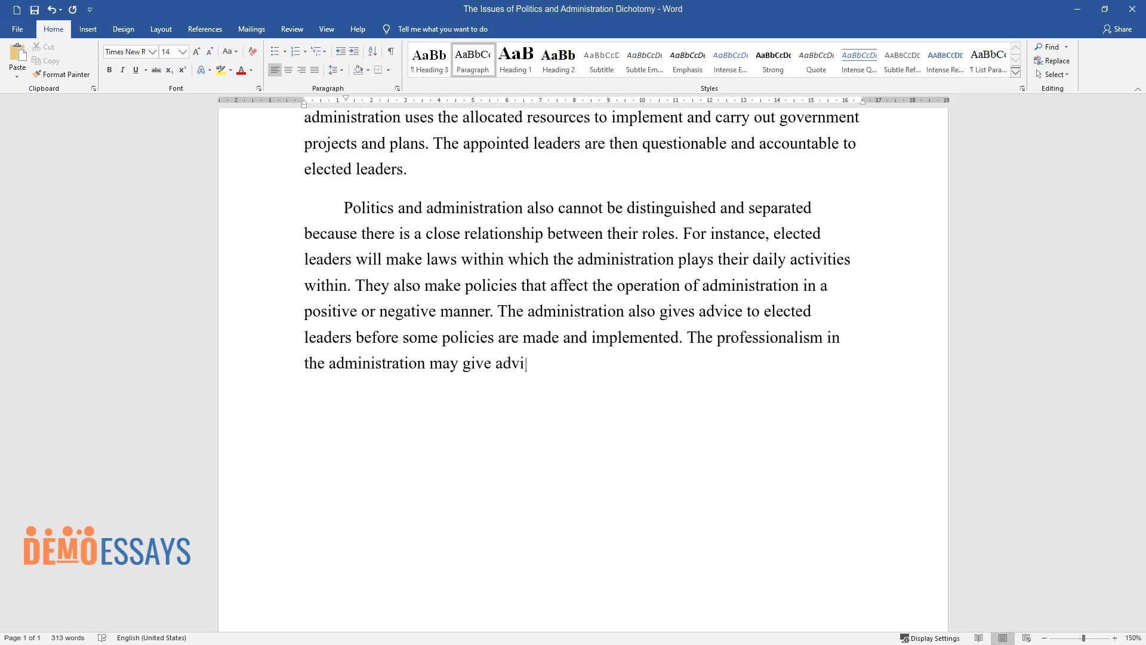
text(ce on issues like taxation polici)
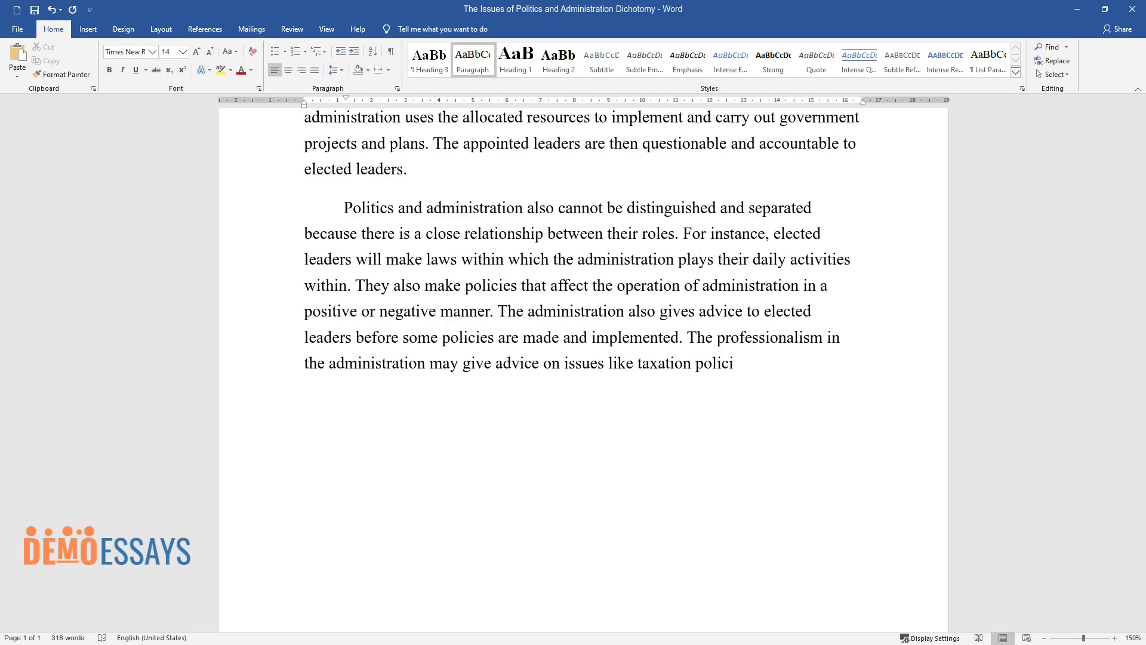
text(es, security, investment, and so on. Of course, elected leaders make)
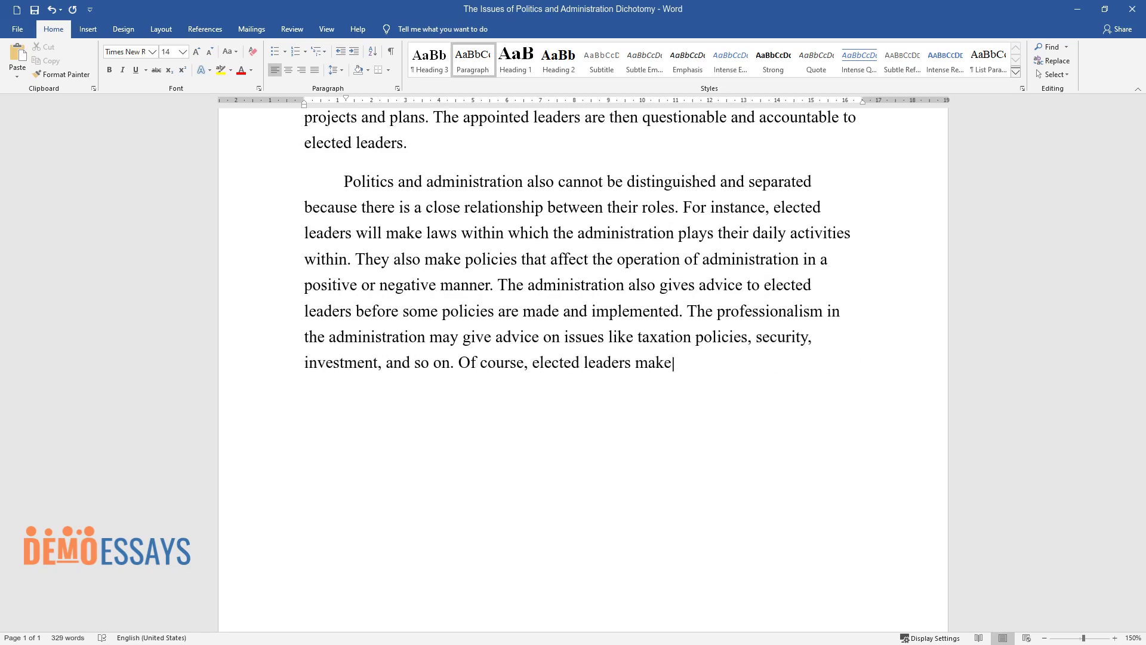
text( policies for the country but mostly they get advice from th)
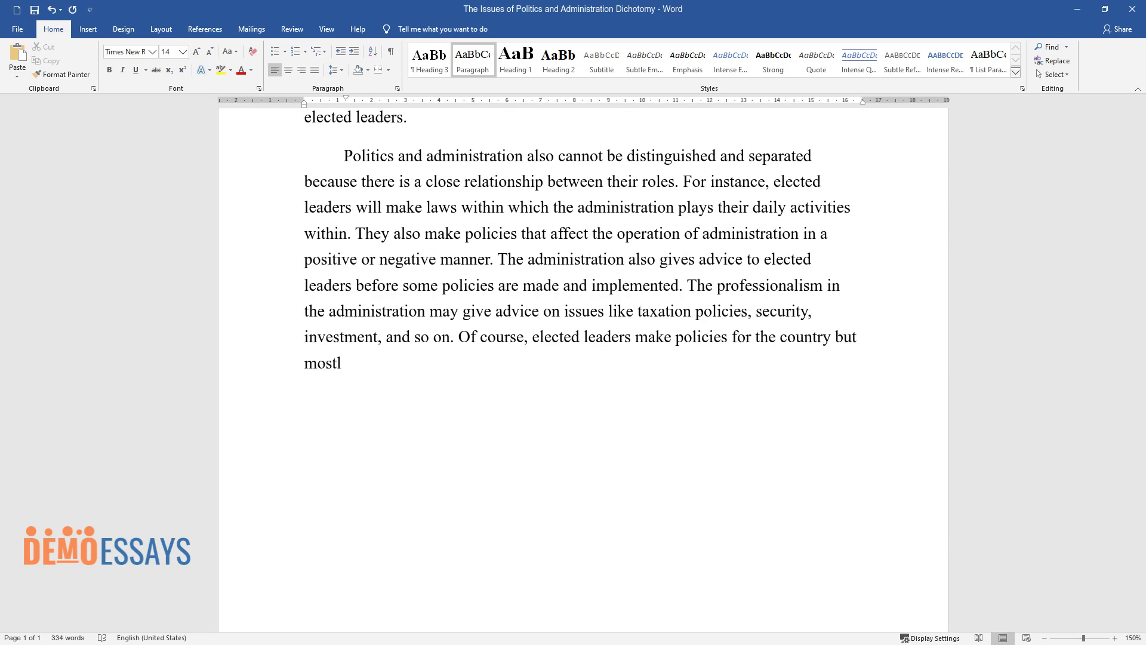
text(e administration.)
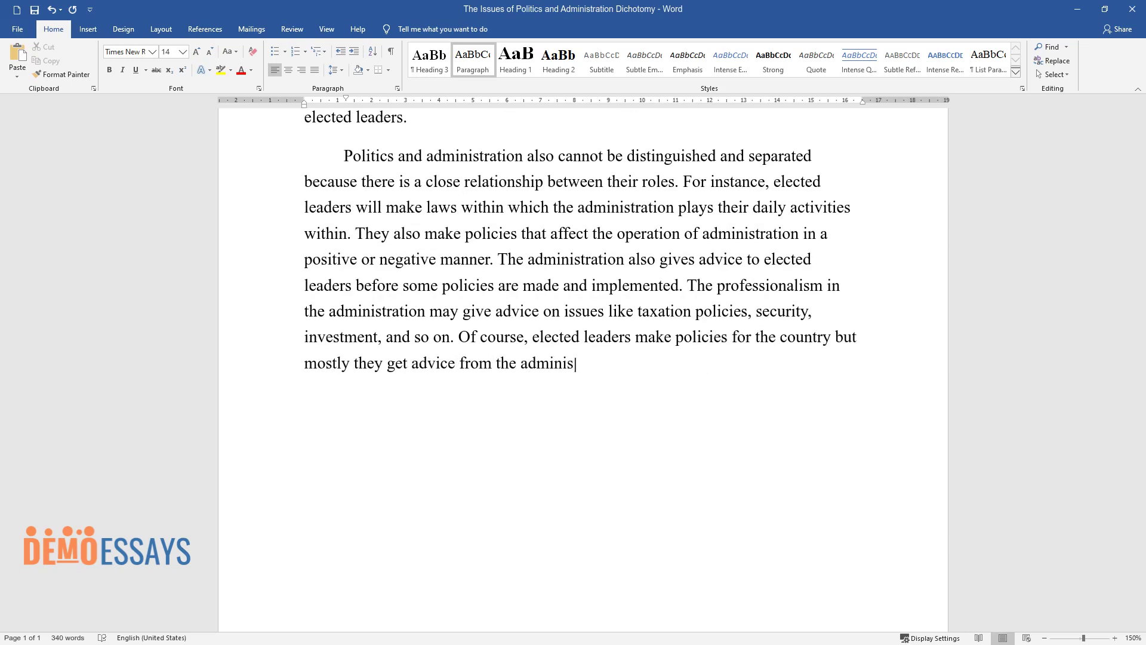
key(Return)
Write the paragraph 'The advantage of this dichotomy…' ending 'so as to advance politically.'.
text(The )
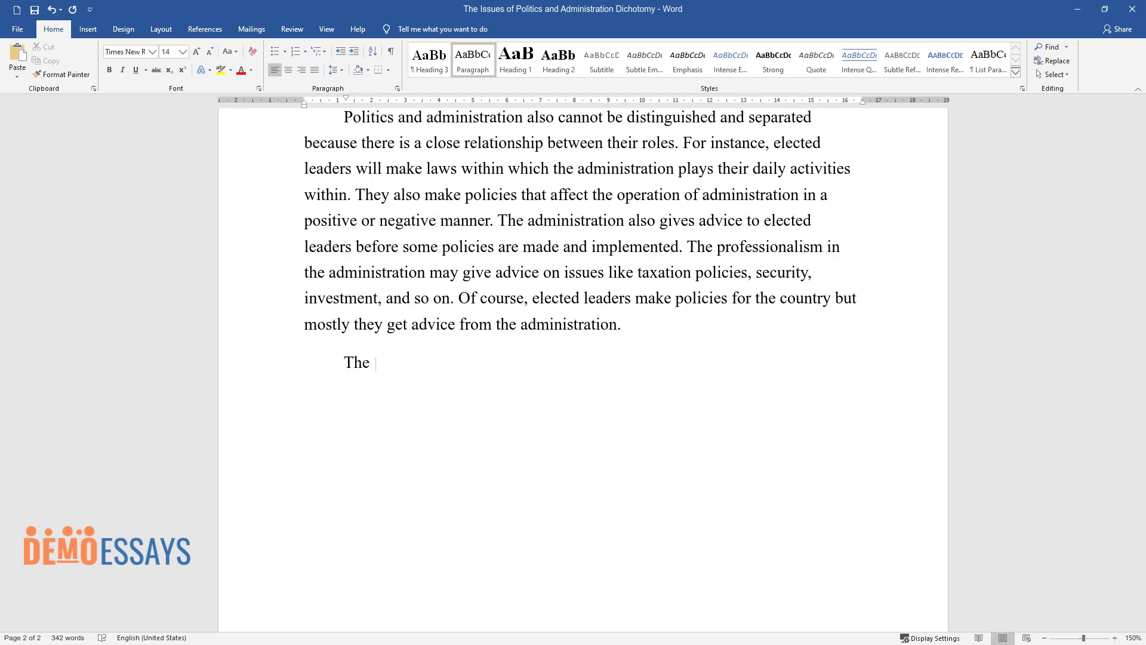
text(advantage of this dichotomy is that )
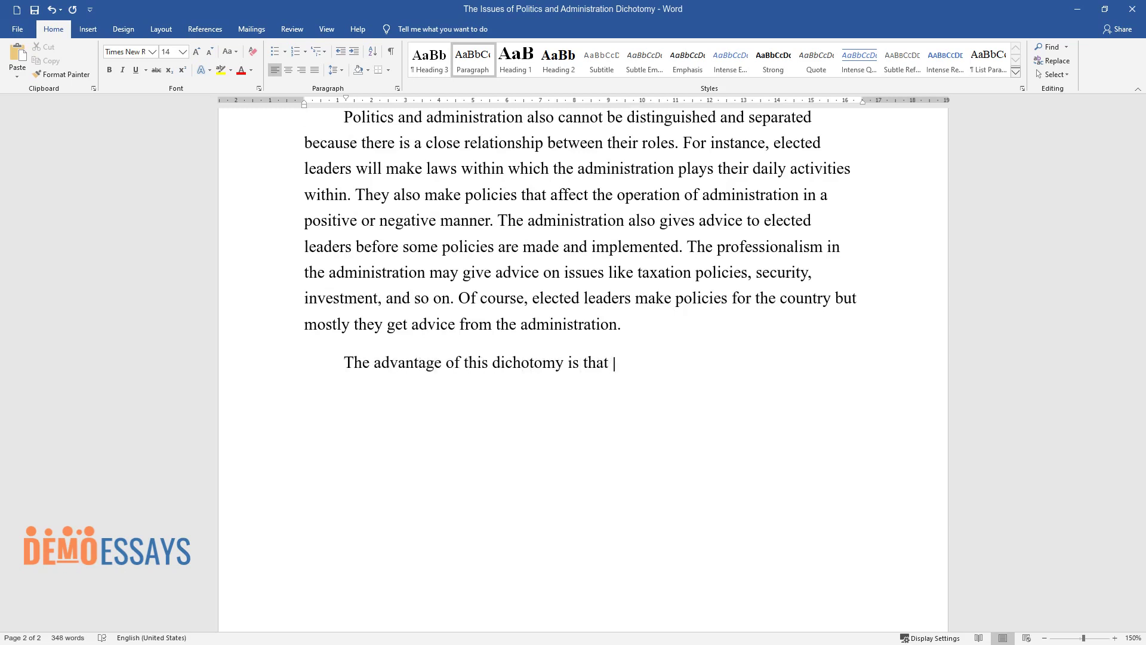
text(it prevents public administration fro)
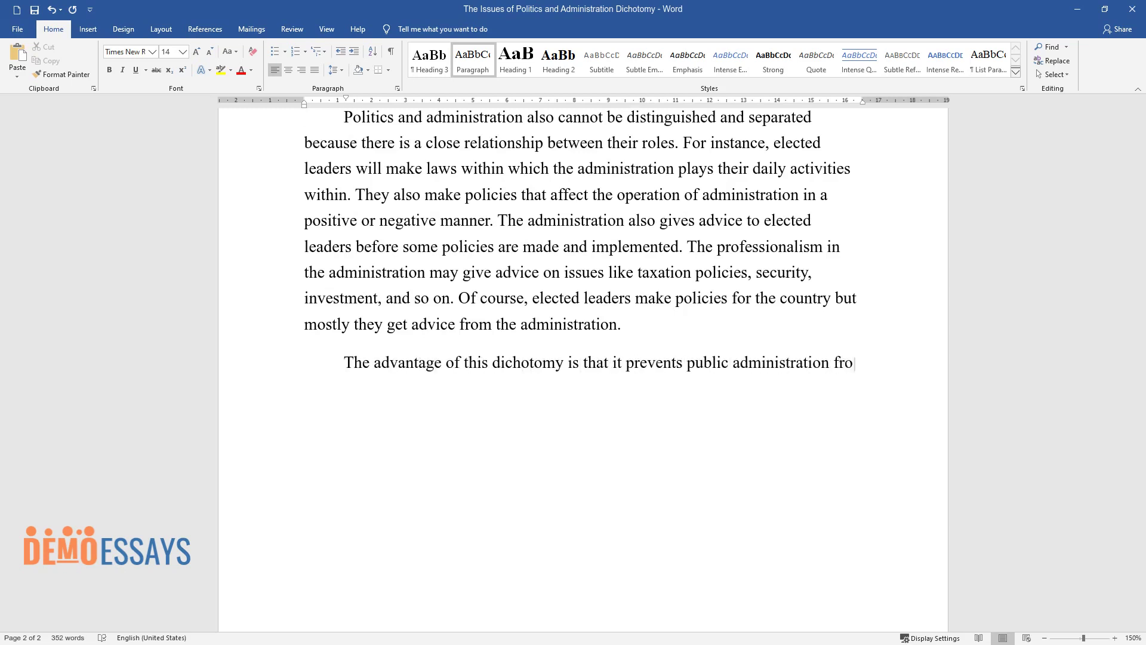
text(m interference by elected leaders an)
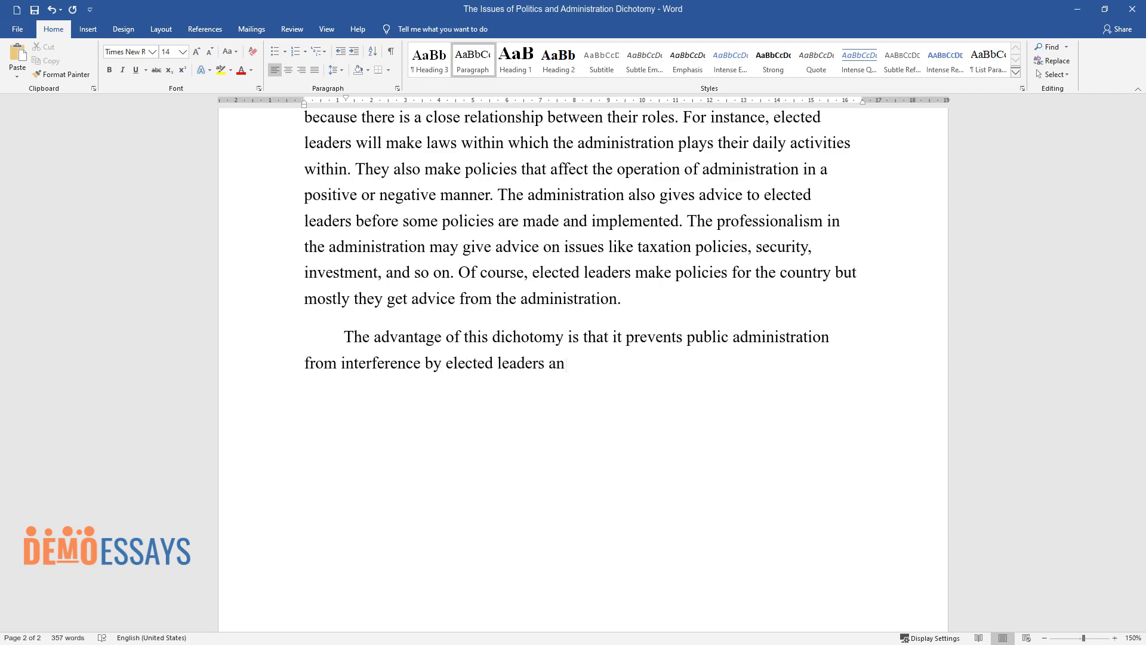
text(d party organizations. When public a)
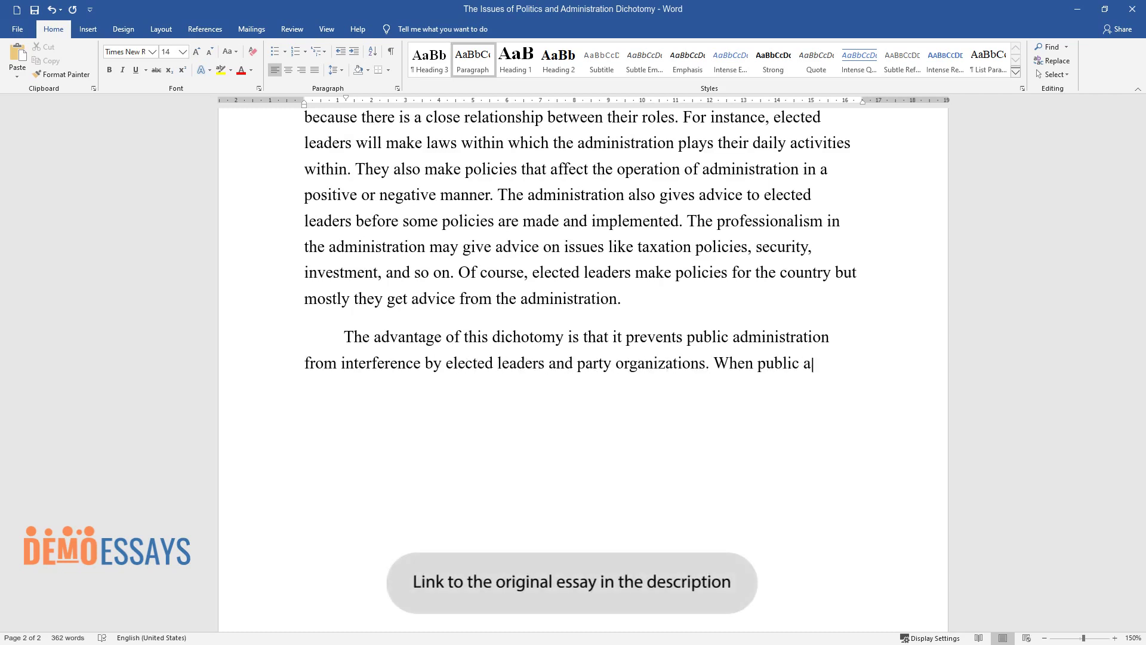
text(dministration experiences no interfer)
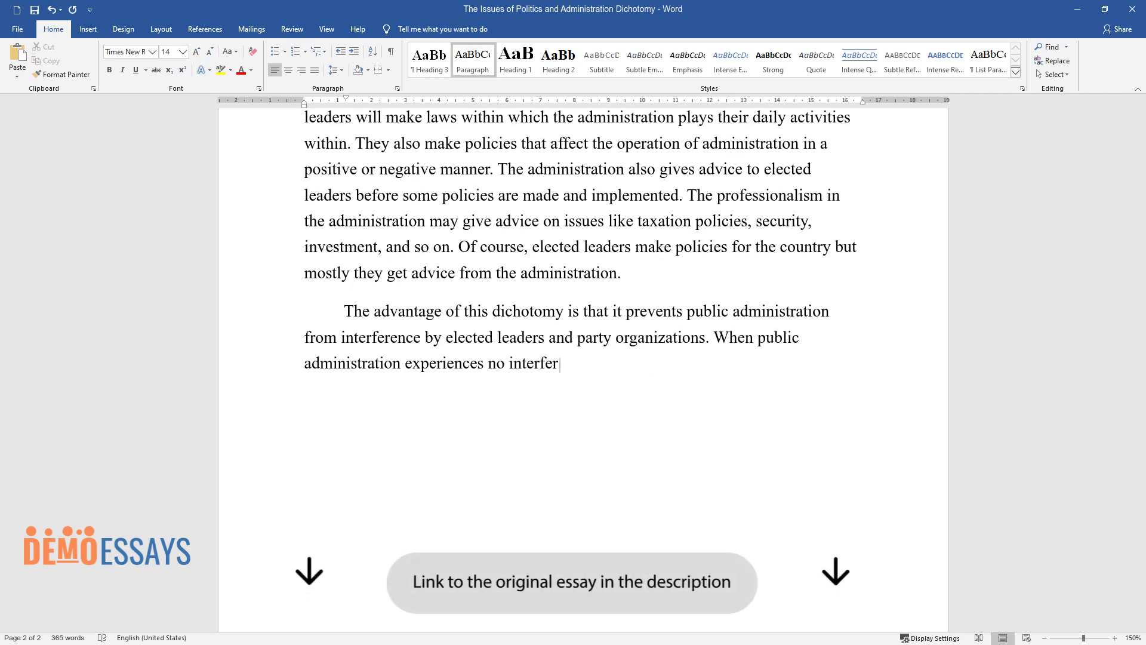
text(ence from politicians, there is the )
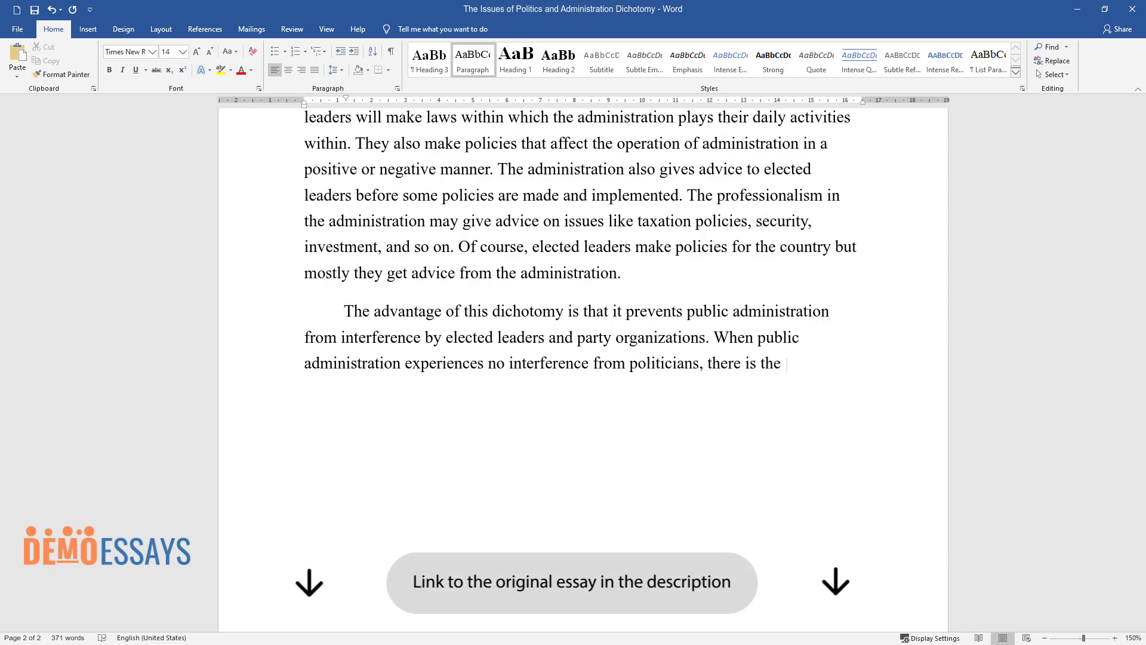
text(enhancement of its operation because)
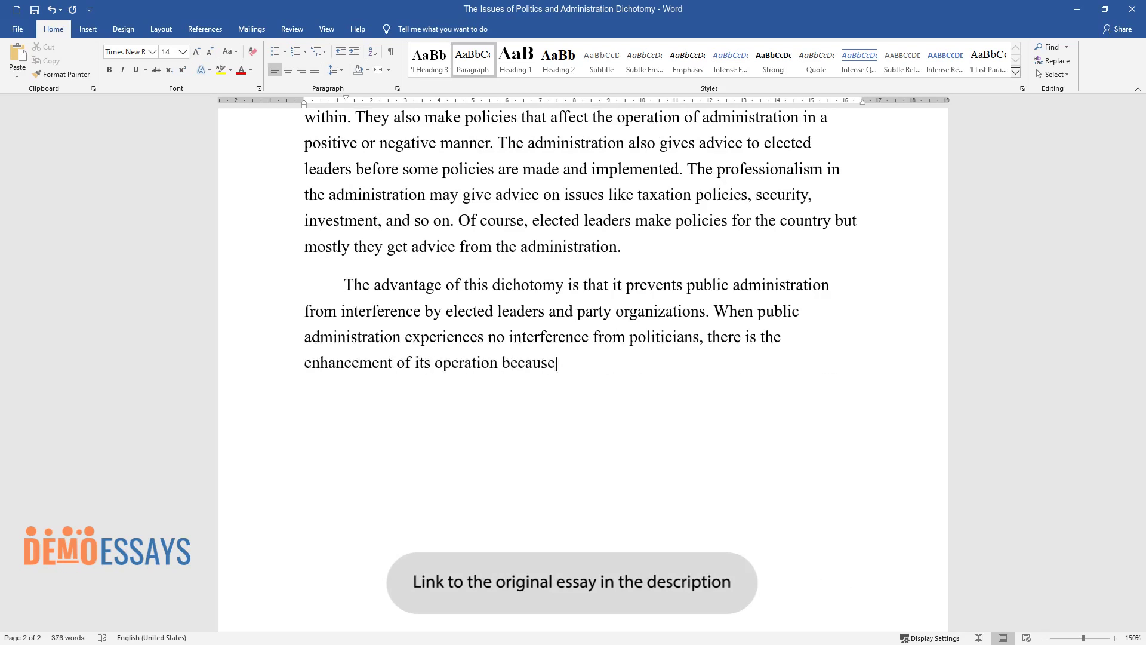
text( they can make wise professional deci)
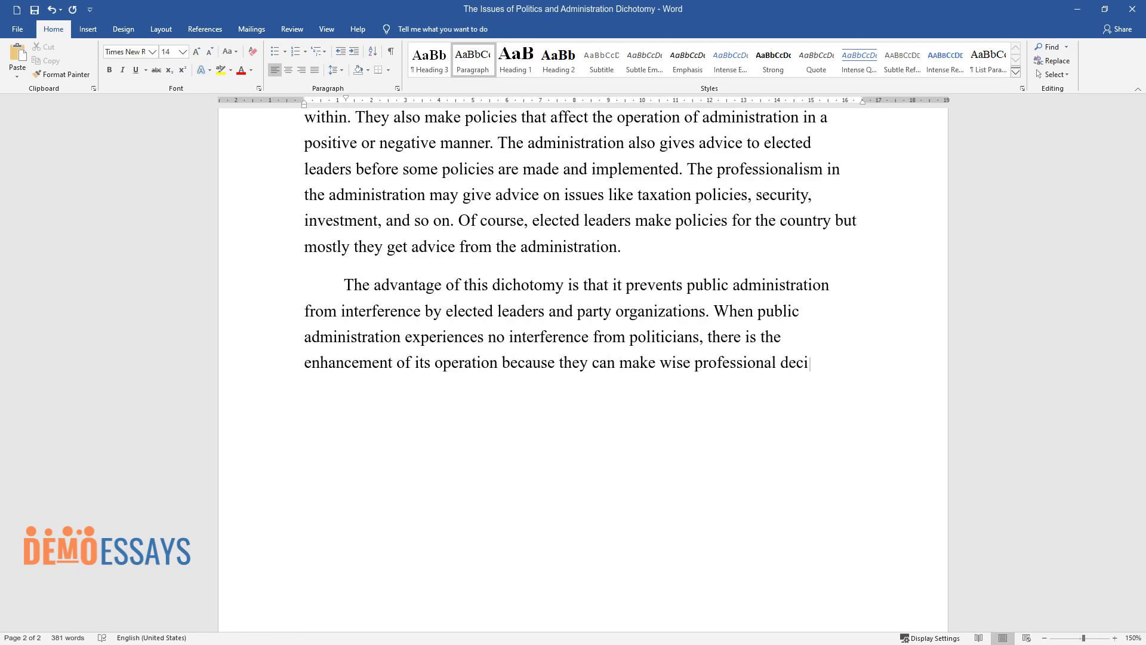
text(sions rather than following directiv)
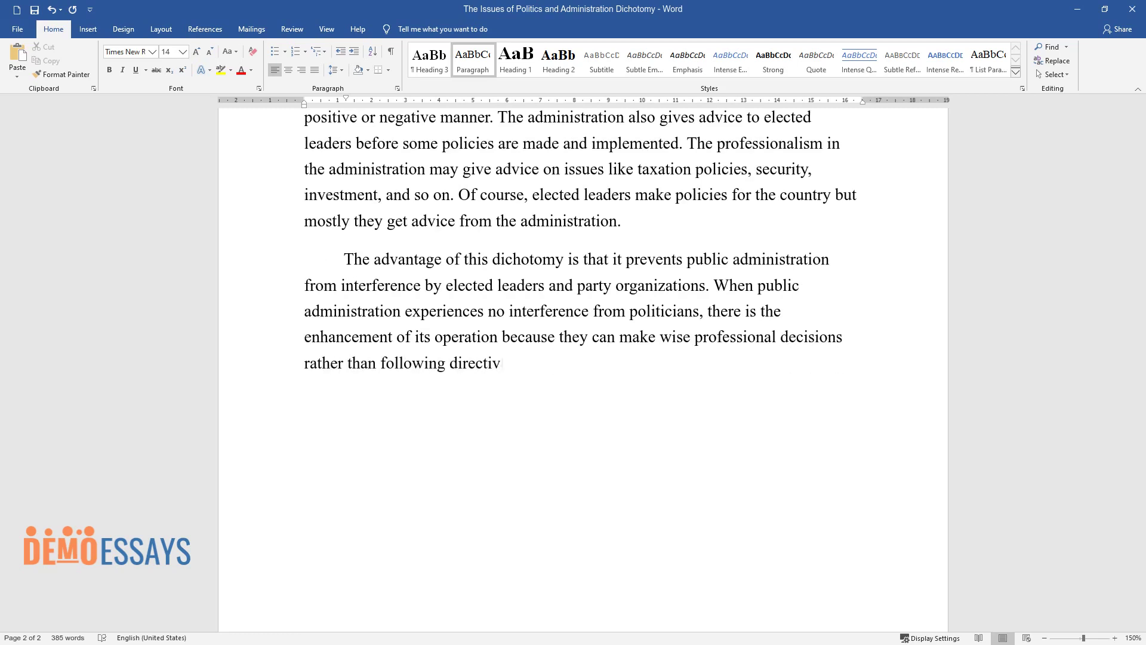
text(es from elected leaders, which might be even inappropriate in solving or achieving the desired goal)
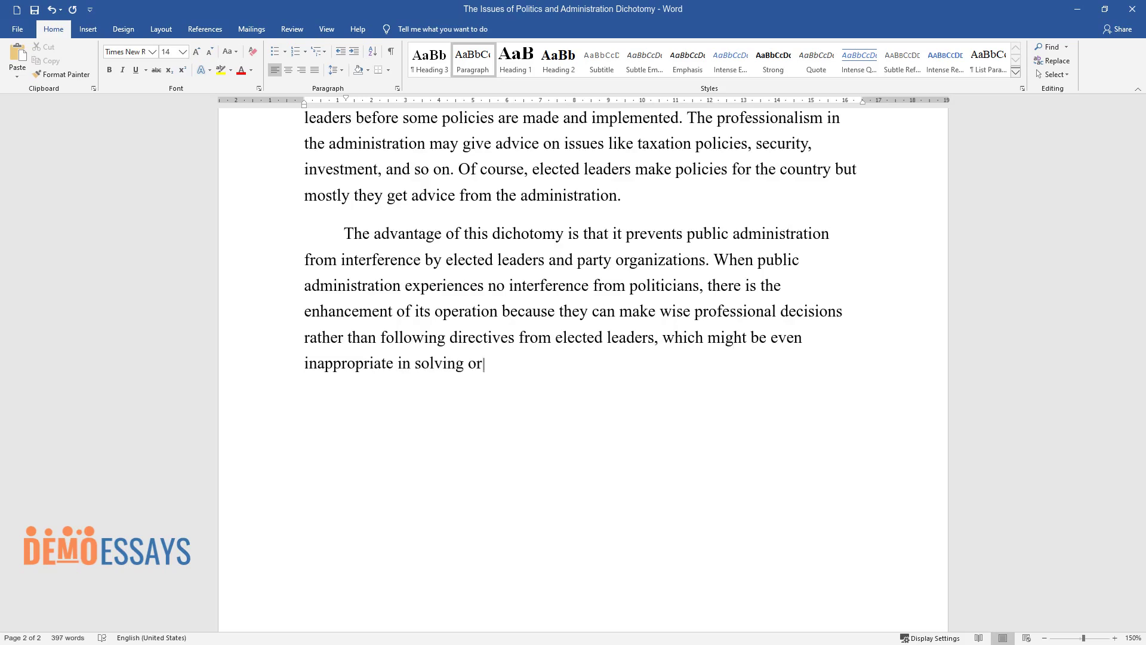
text(s in the)
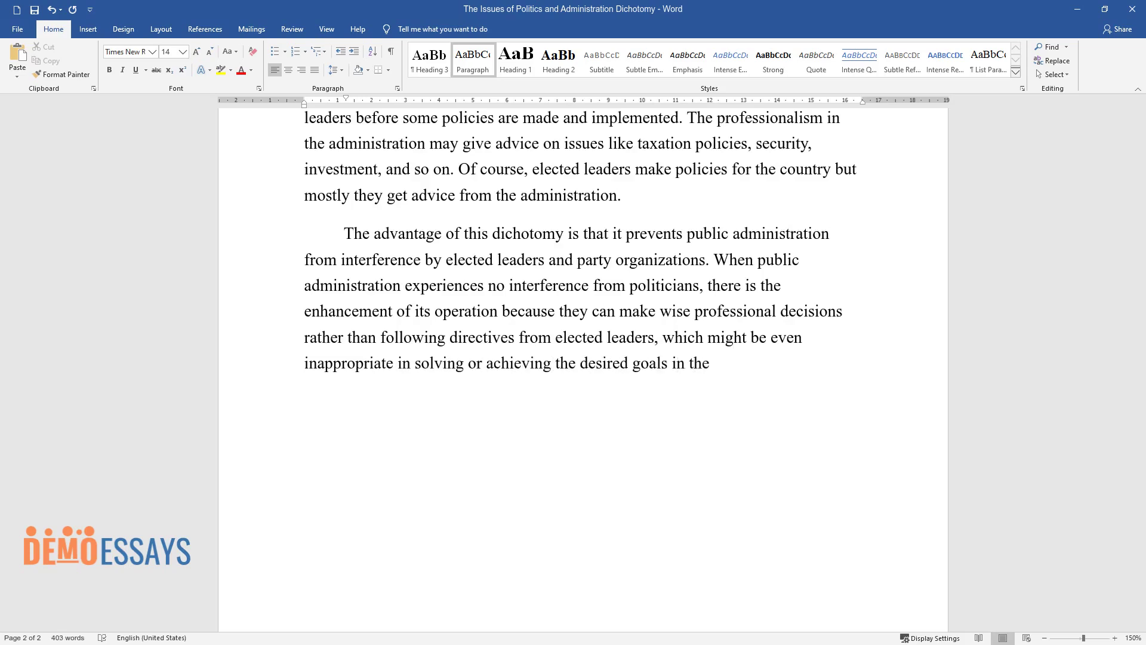
text( area of operation. For instance, elec)
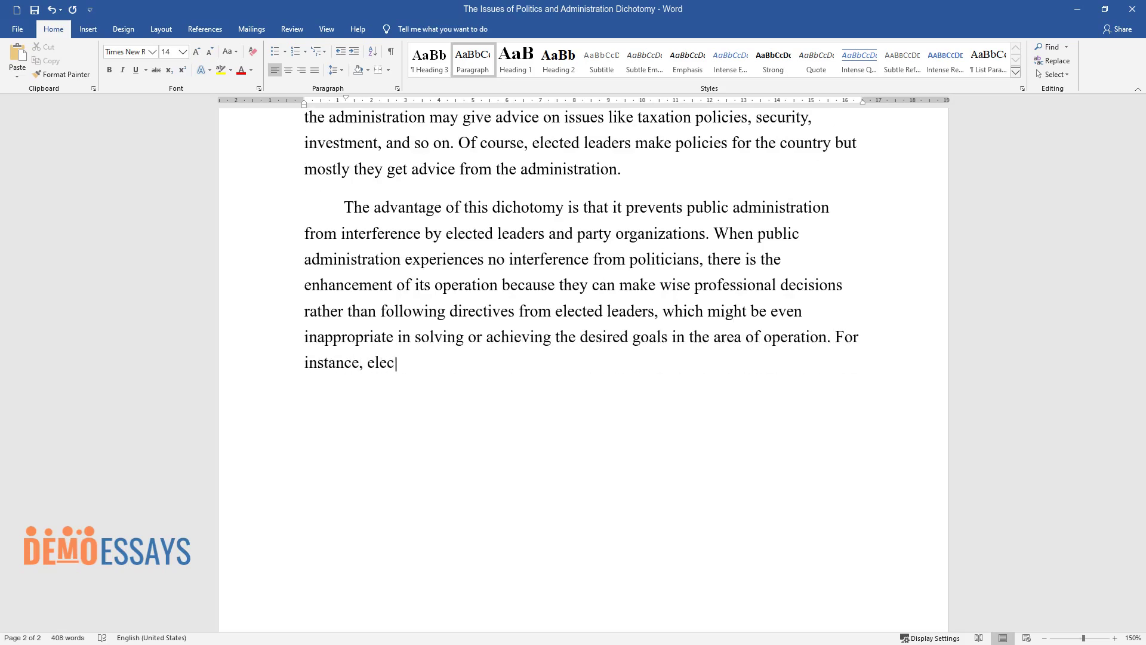
text(ted leaders will try to manipulate t)
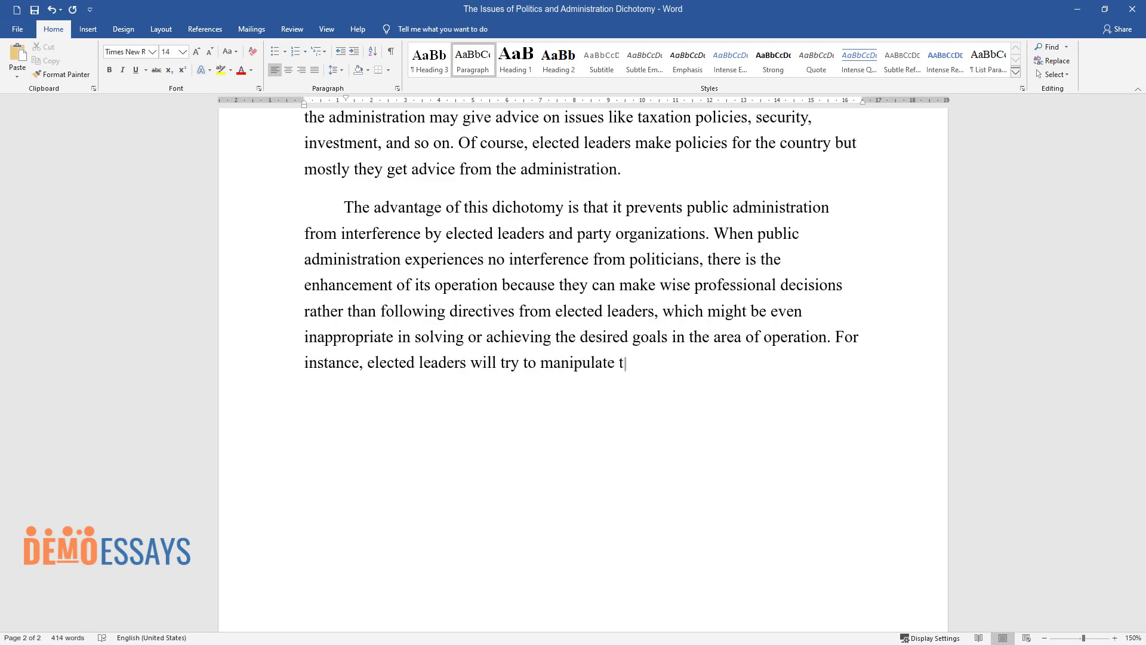
text(he running of the administrative system, especially whe)
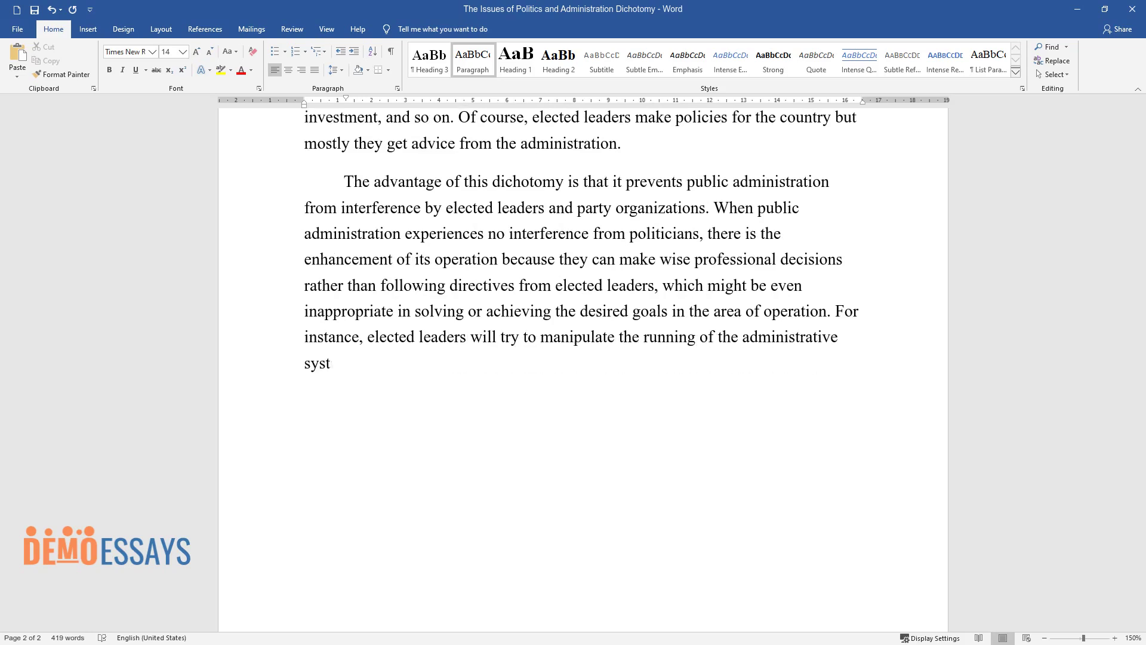
text(n the election period is around the corner so as to advance politically.)
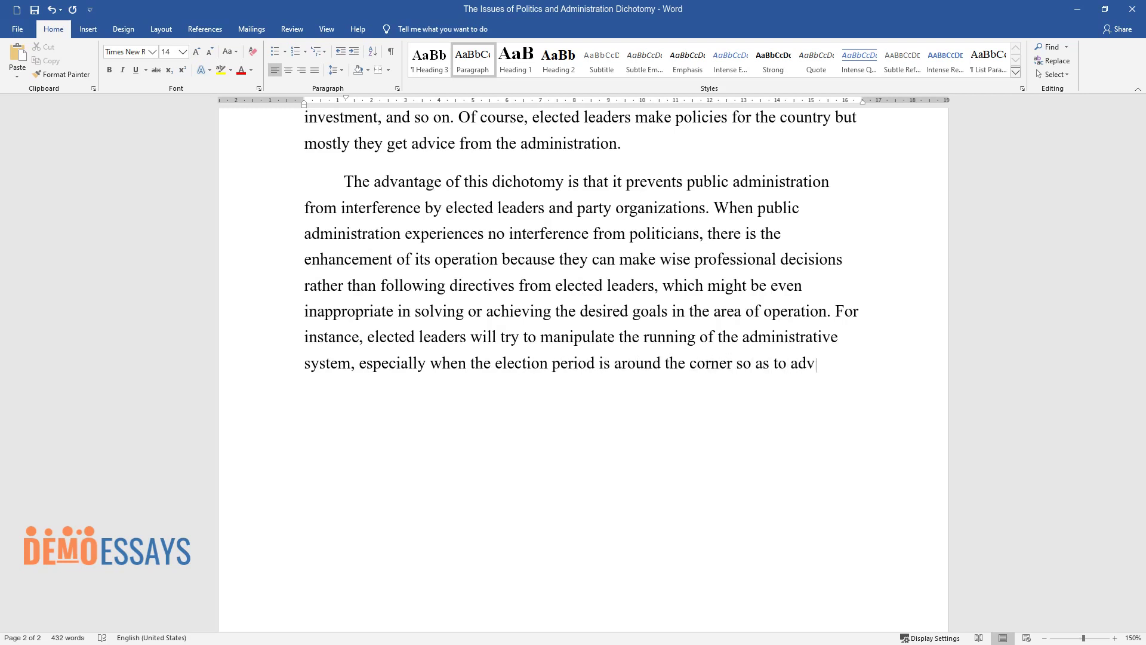
key(Return)
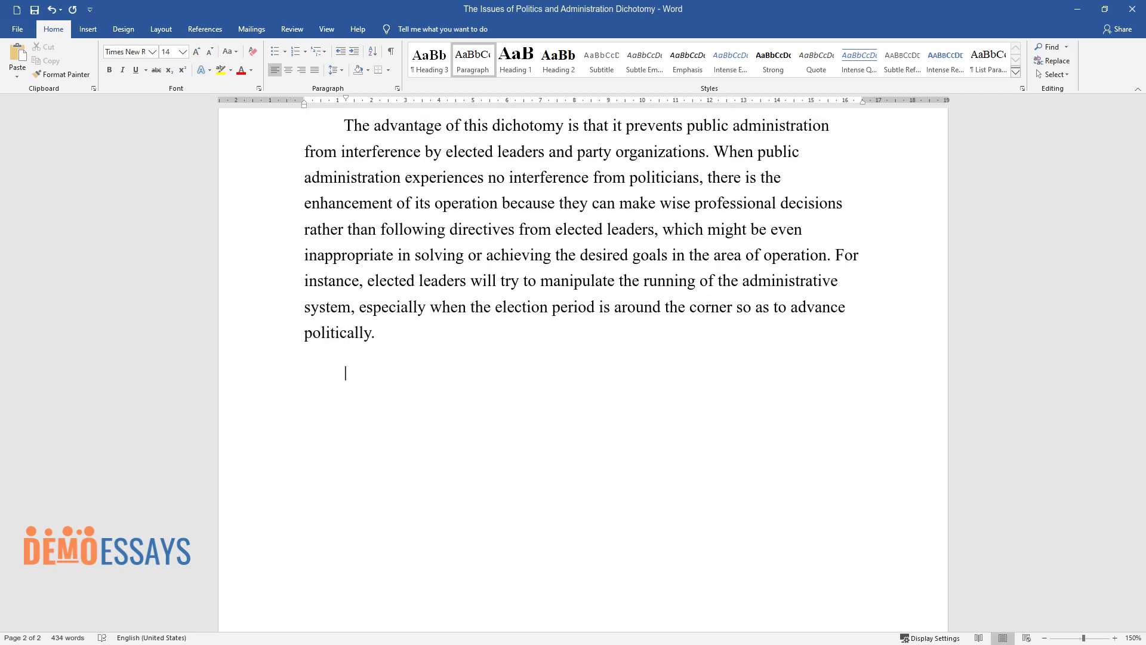
Write the job-security paragraph, ending with Zimbabwe's president appointing family 'to higher offices.'.
text(The dichotomy also provides pub)
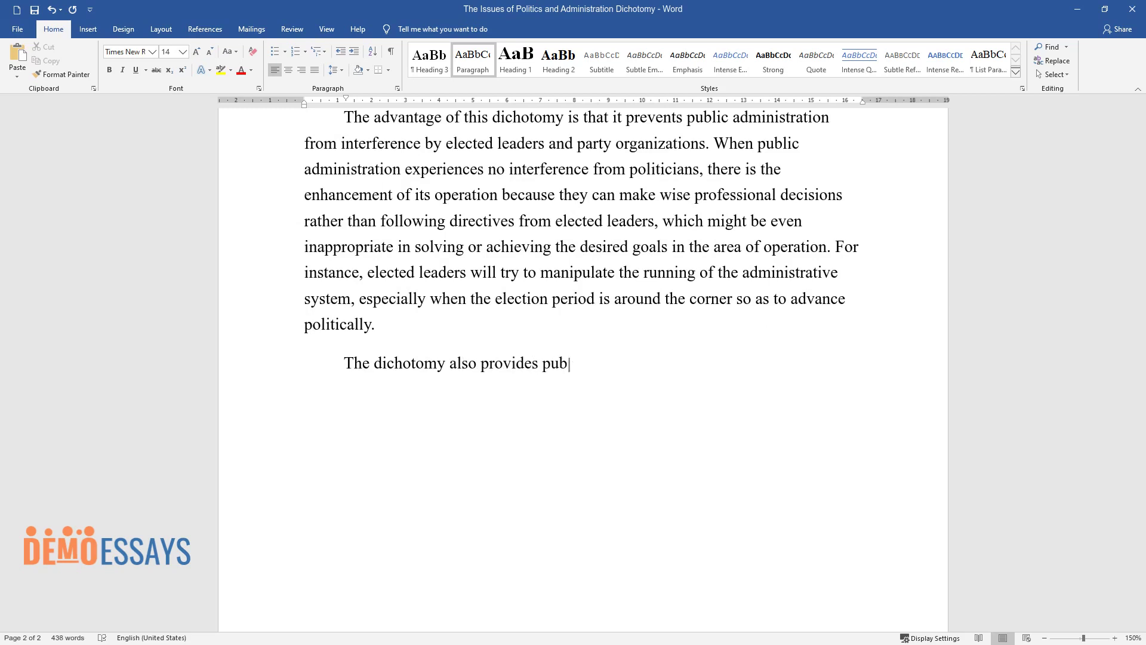
text(lic administration with job security, since it separates the mandates)
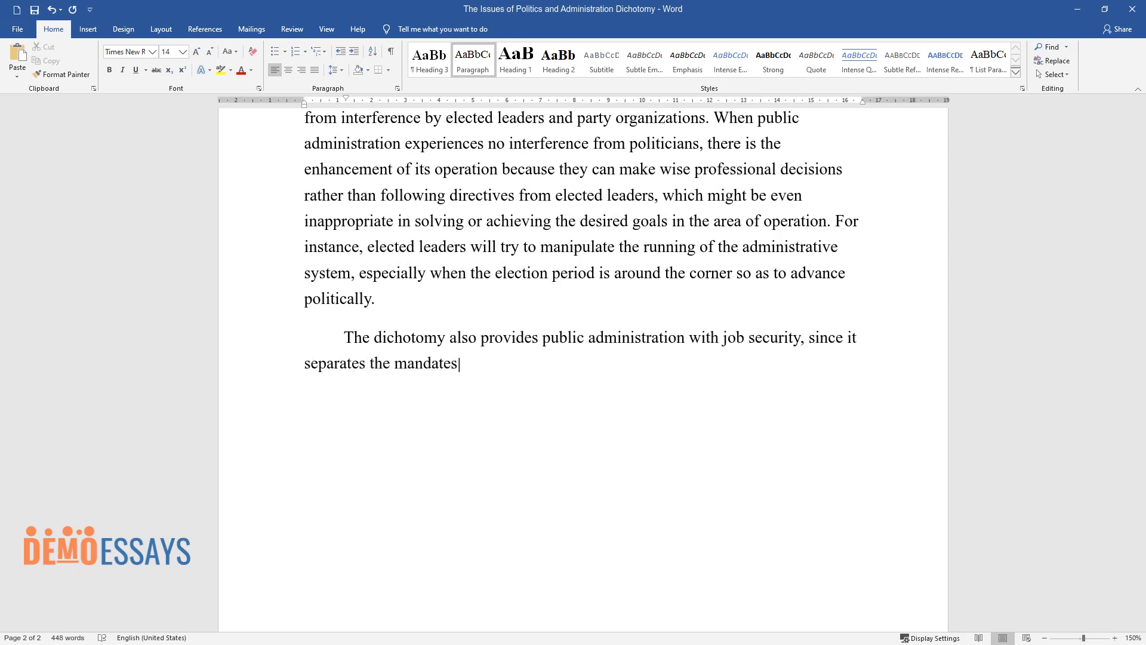
text( of elected leaders from those appo)
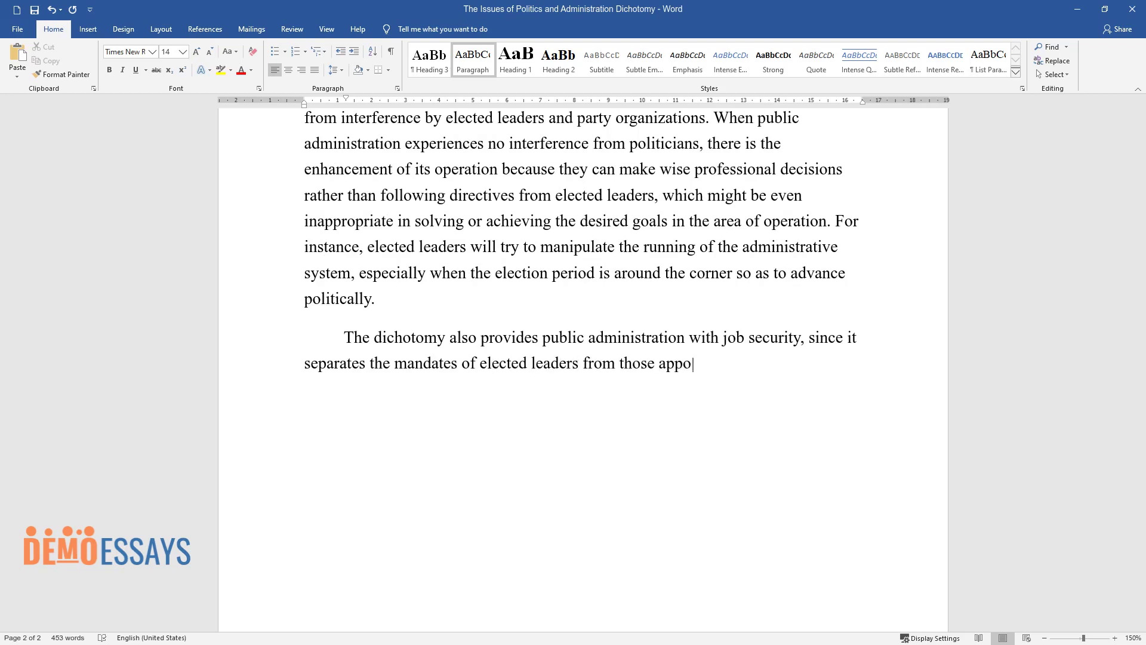
text(inted, thus making politicians ope)
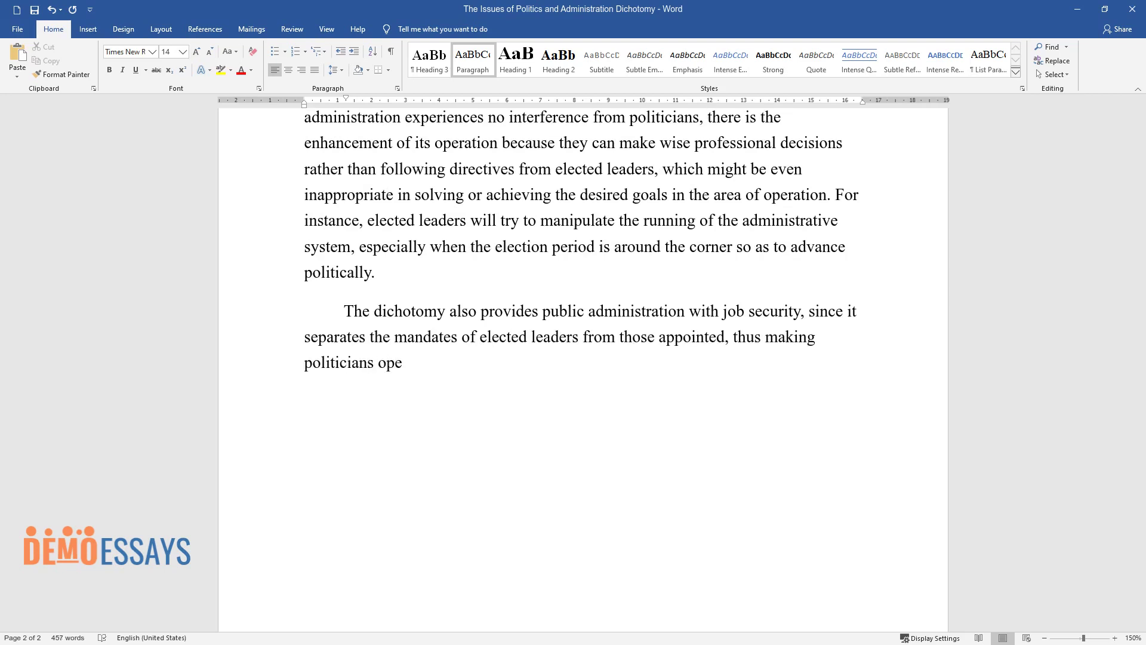
text(rate within a given jurisdiction and prevent unnecessary sackings or)
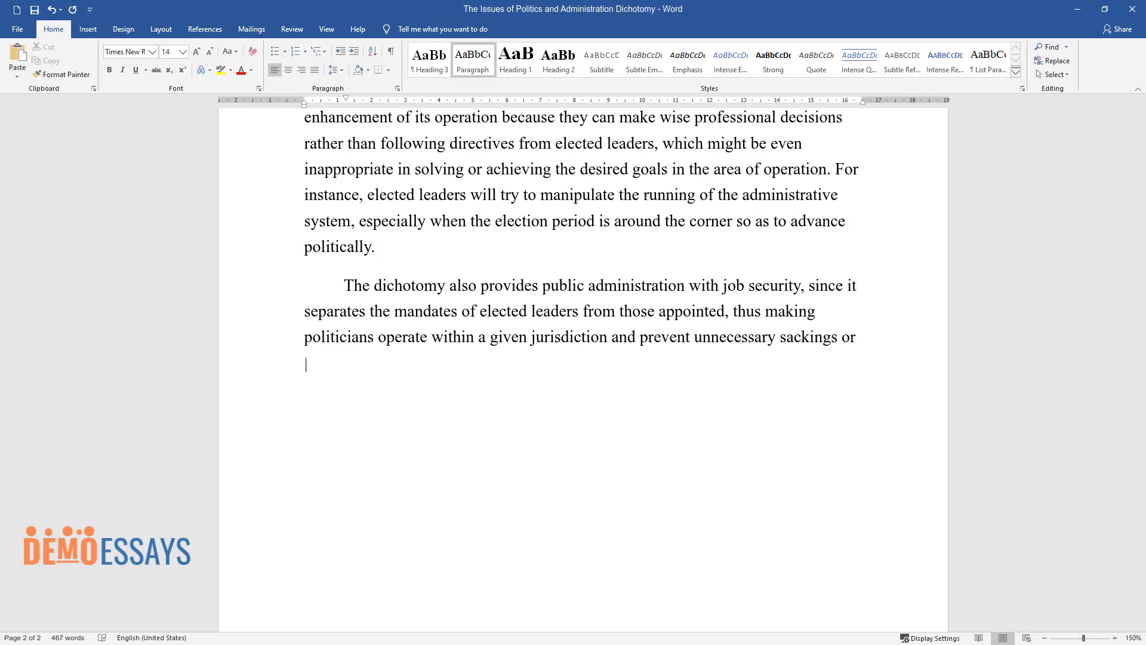
text( demotions by the political class. In most cases, the political class )
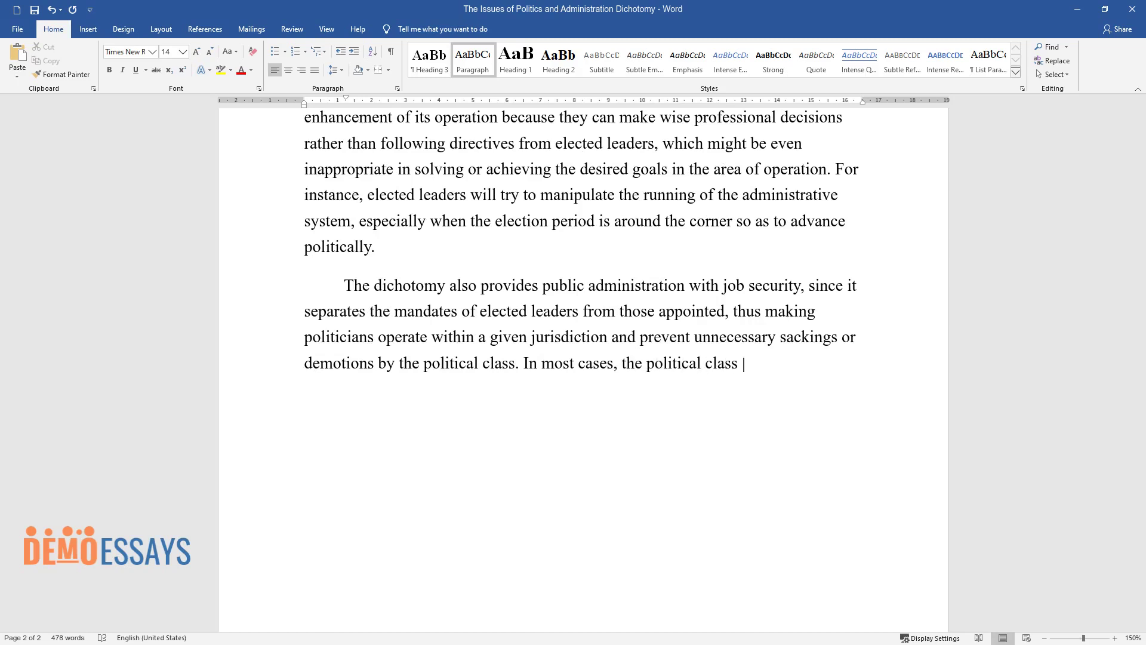
text(will punish the public administrat)
text(ion in situations where th)
text(ey do no)
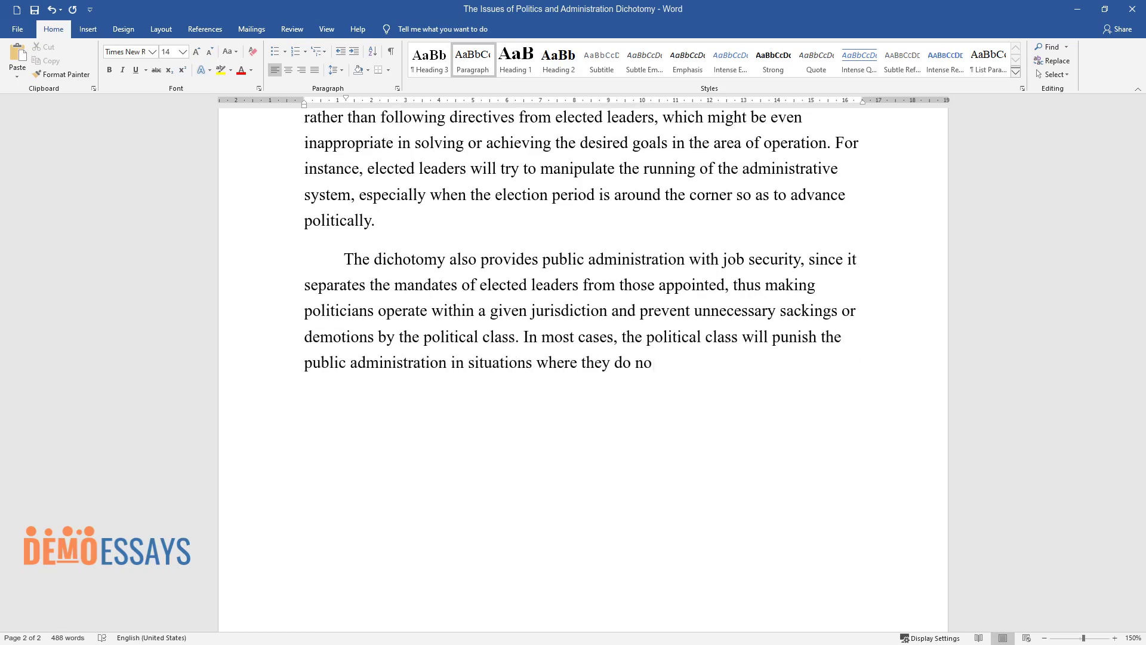
text(t conform to their directiv)
text(es, which )
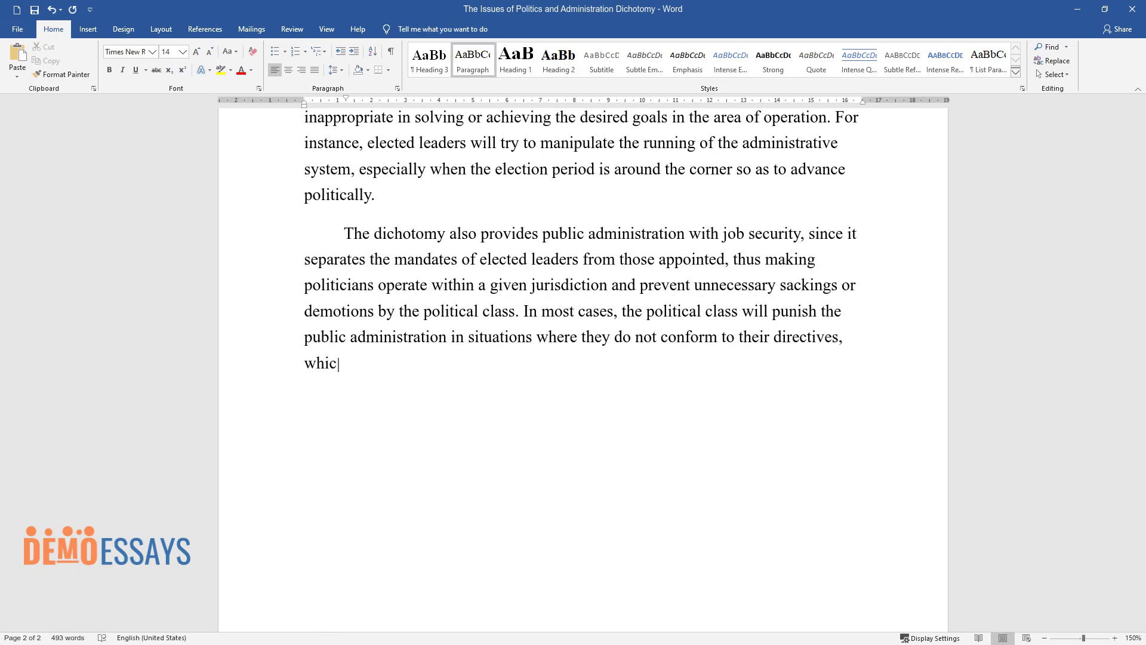
text(often pertain to their political )
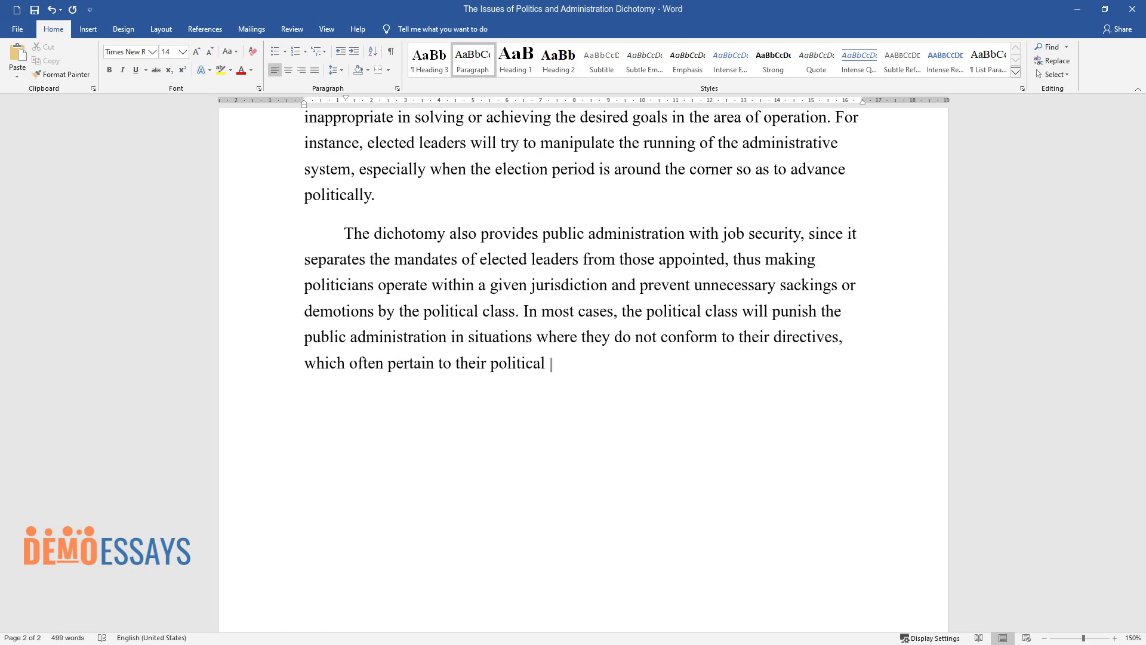
text(aspirations. This has been seen in)
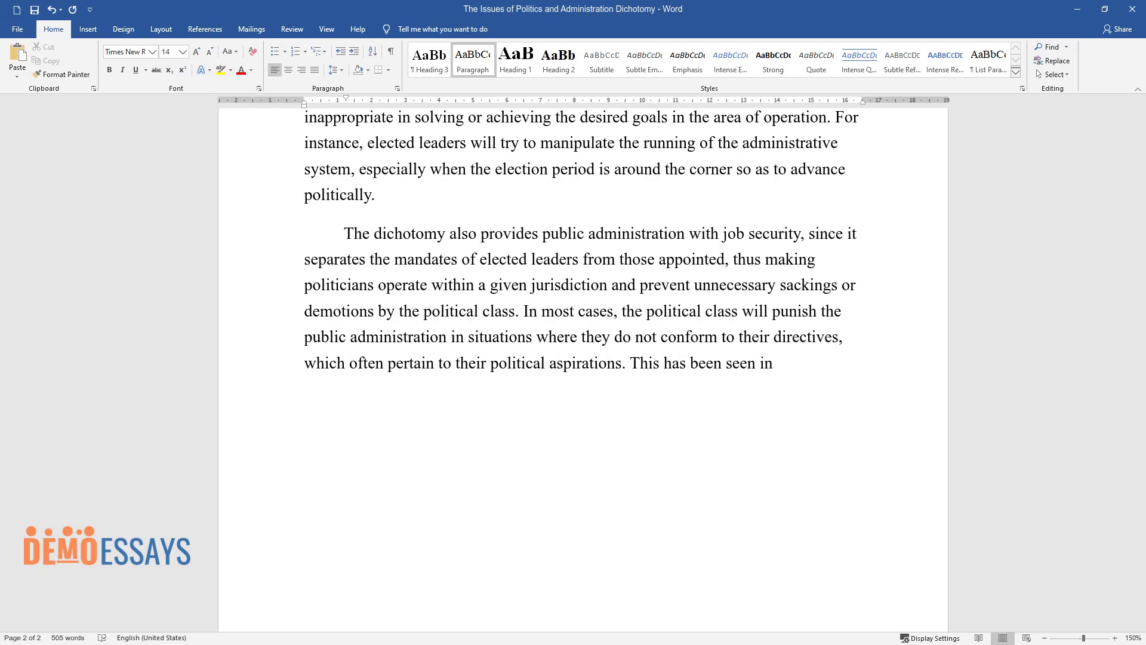
text( the present days when elected even)
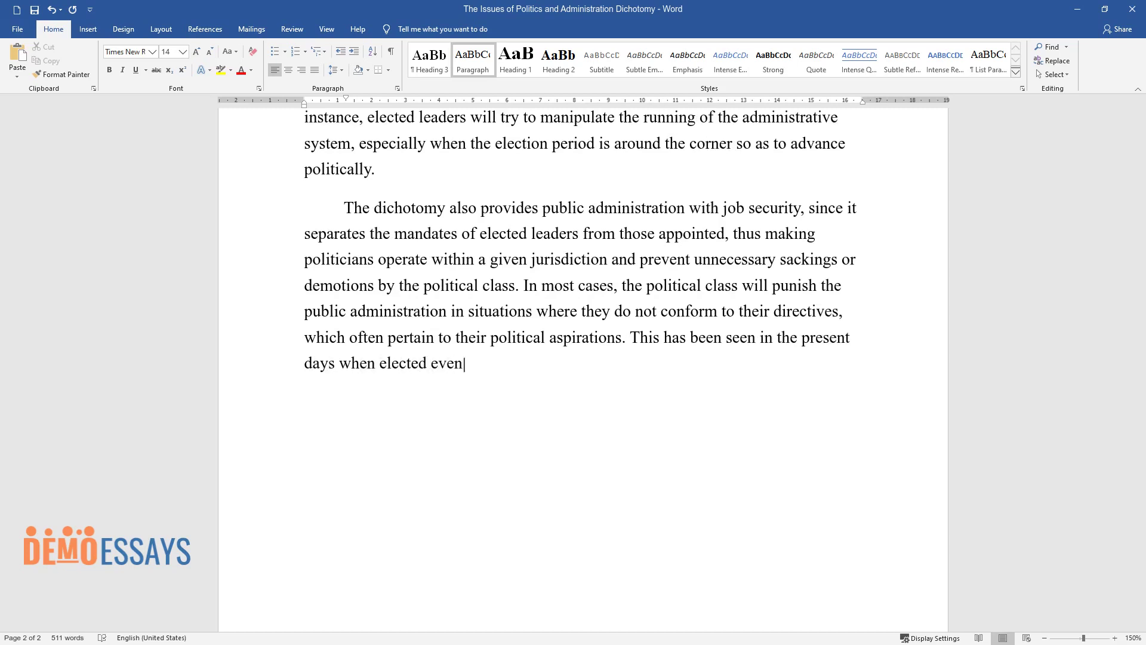
text( promote public officials on uncon)
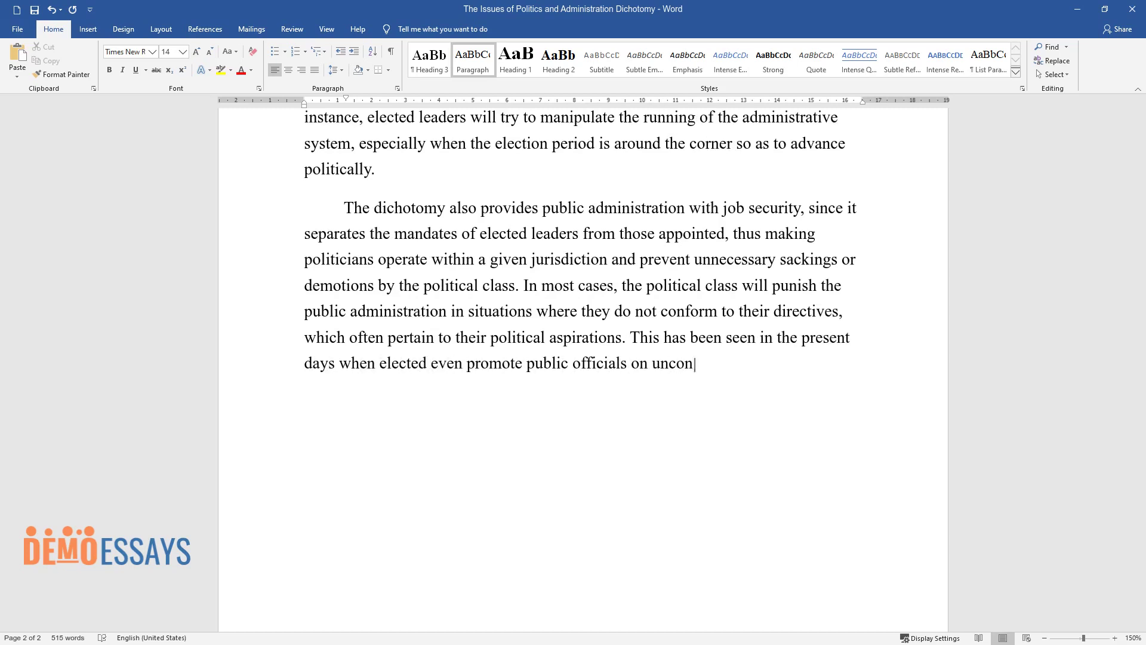
text(stitutional and unprofessional grounds. For example, in Zimbabwe (a c)
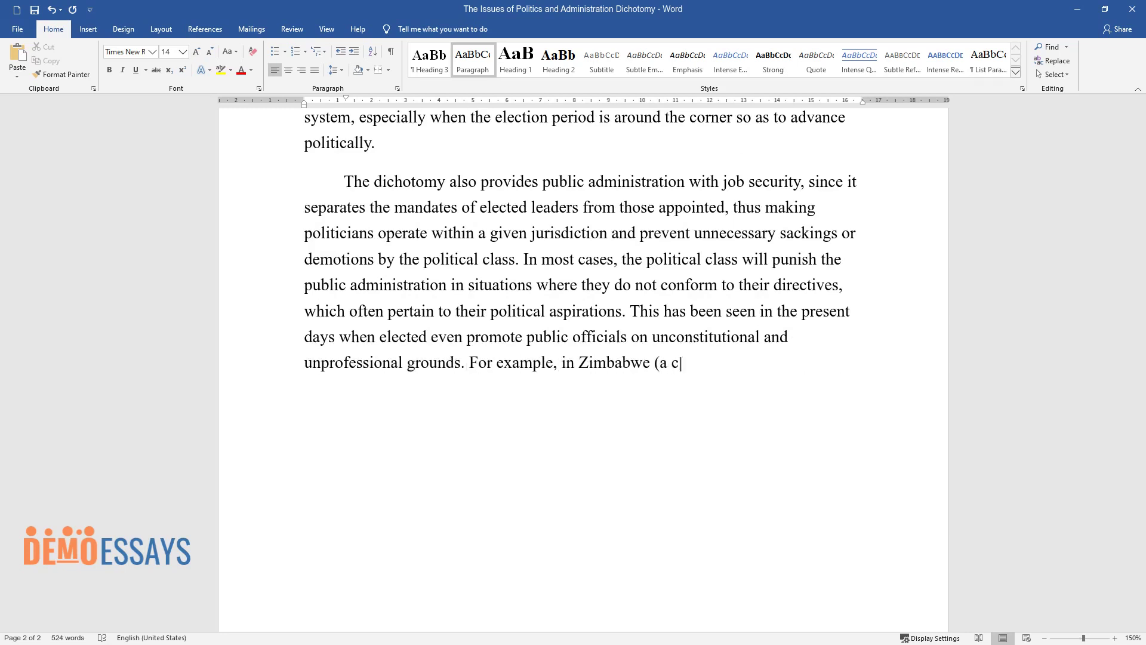
text(ountry in Africa), the president is known to appoin)
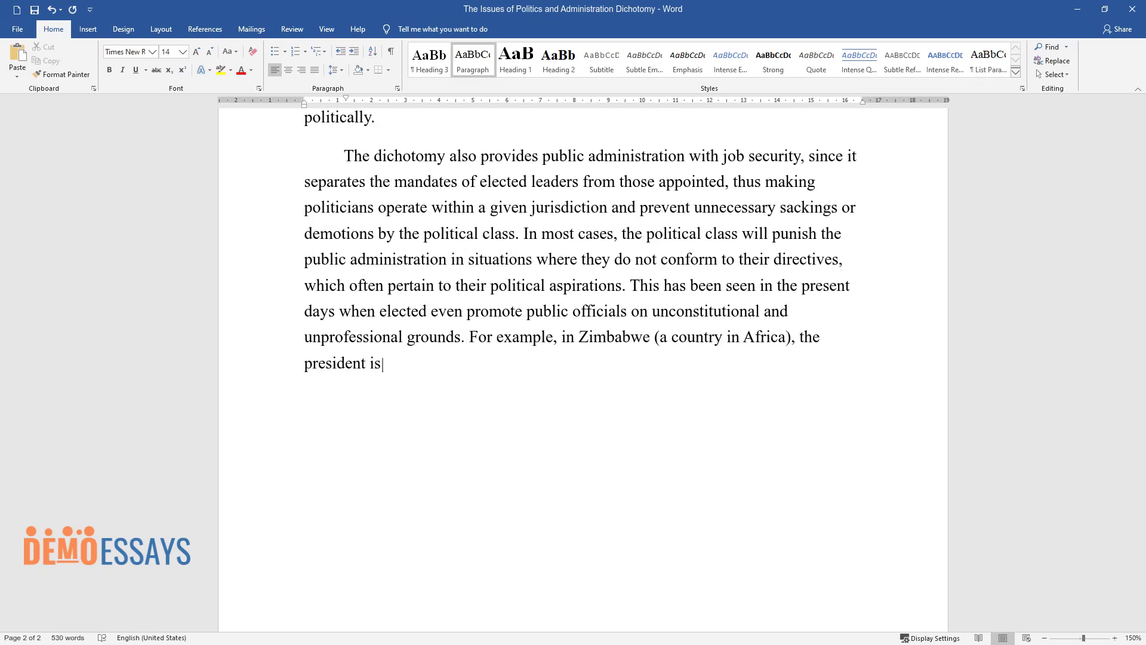
text(t his close family)
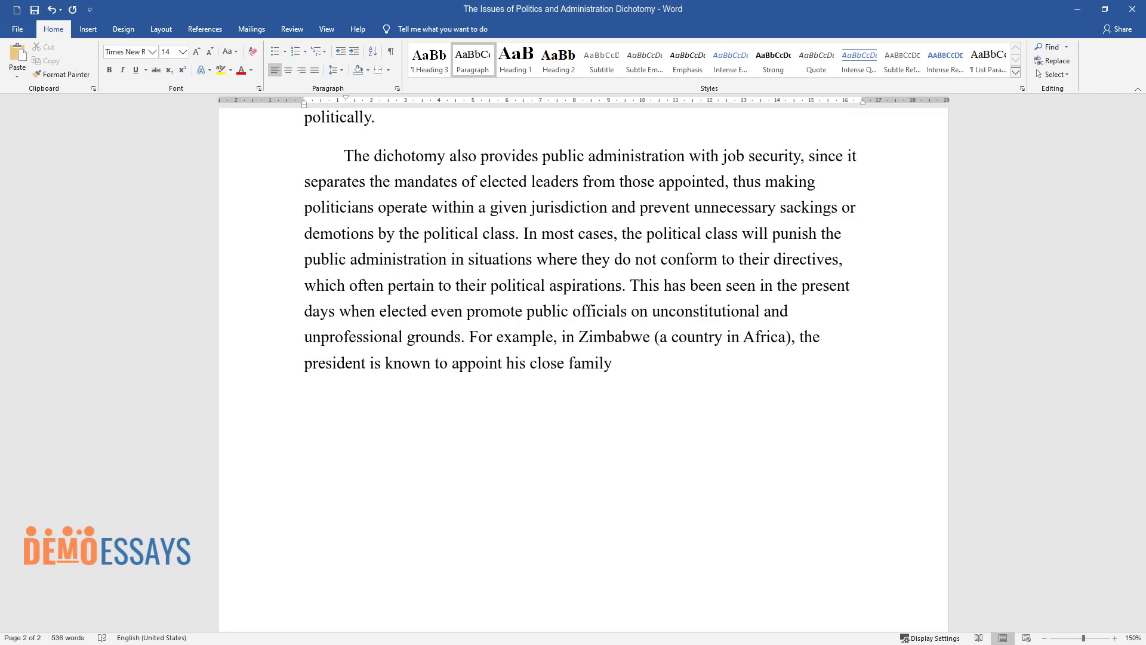
text( members to higher offices.)
key(Return)
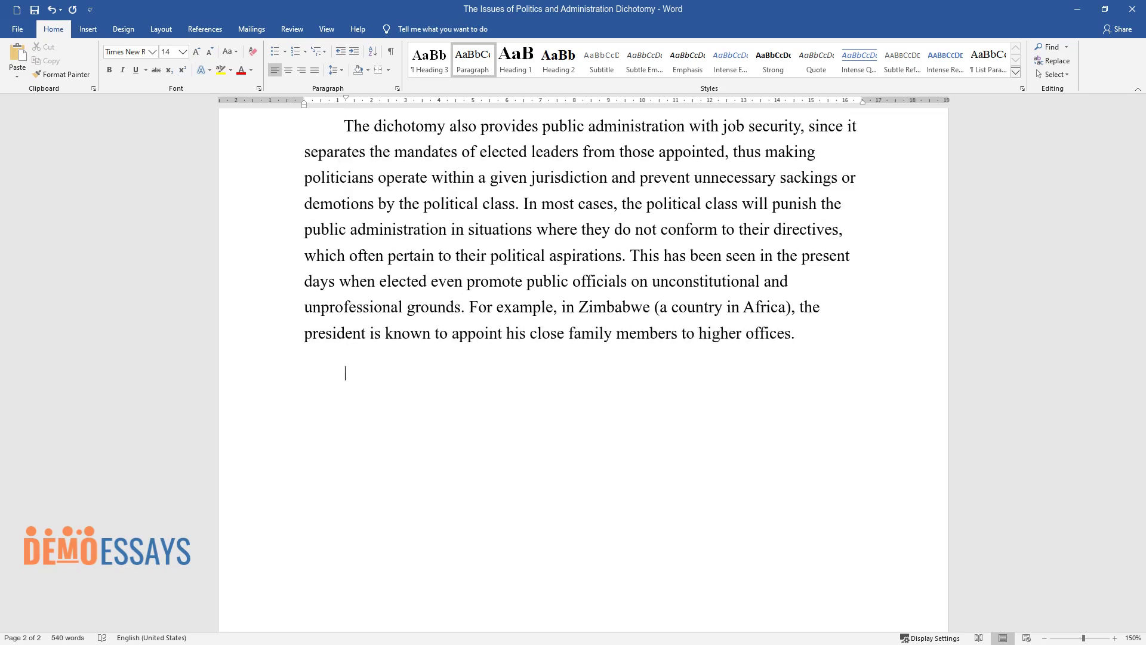
Write the paragraph 'It also helps to prevent corruption…' ending 'at the expense of economic development.'.
text(It also helps to prevent)
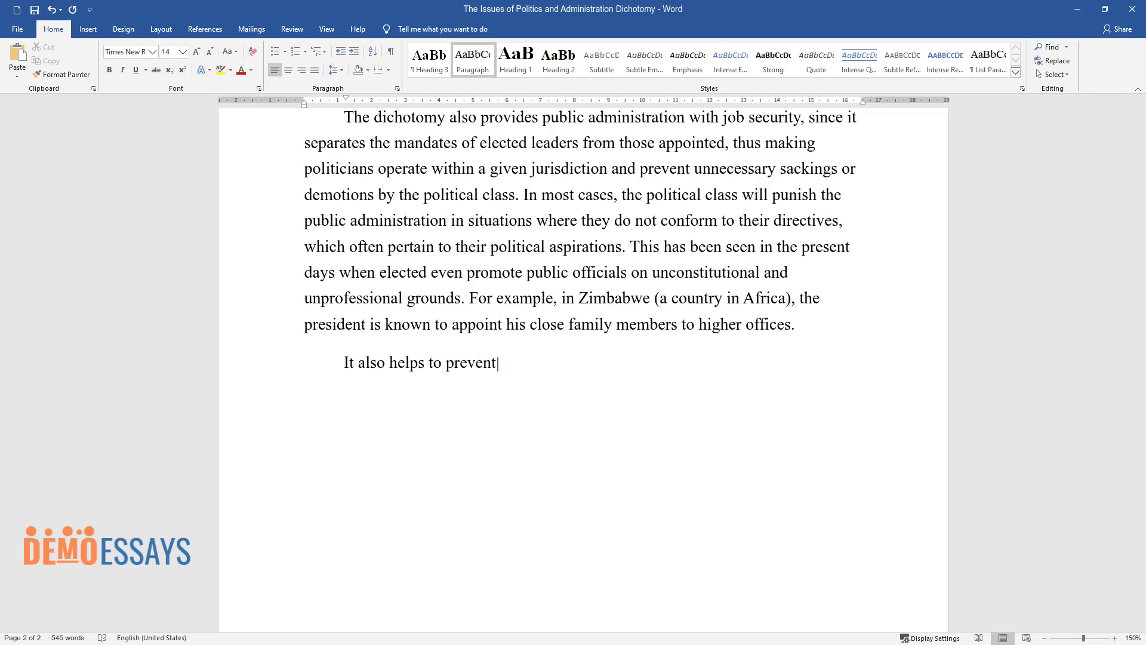
text( corruption; the dichotomy prevents s)
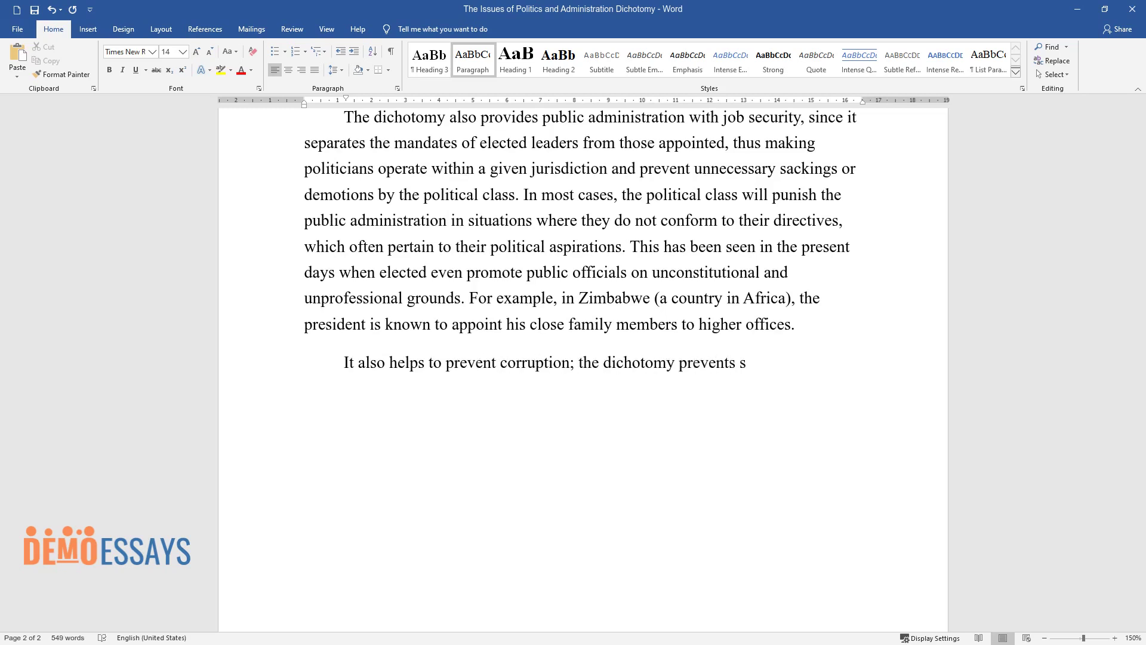
text(ituations that would lead t)
text(o collusi)
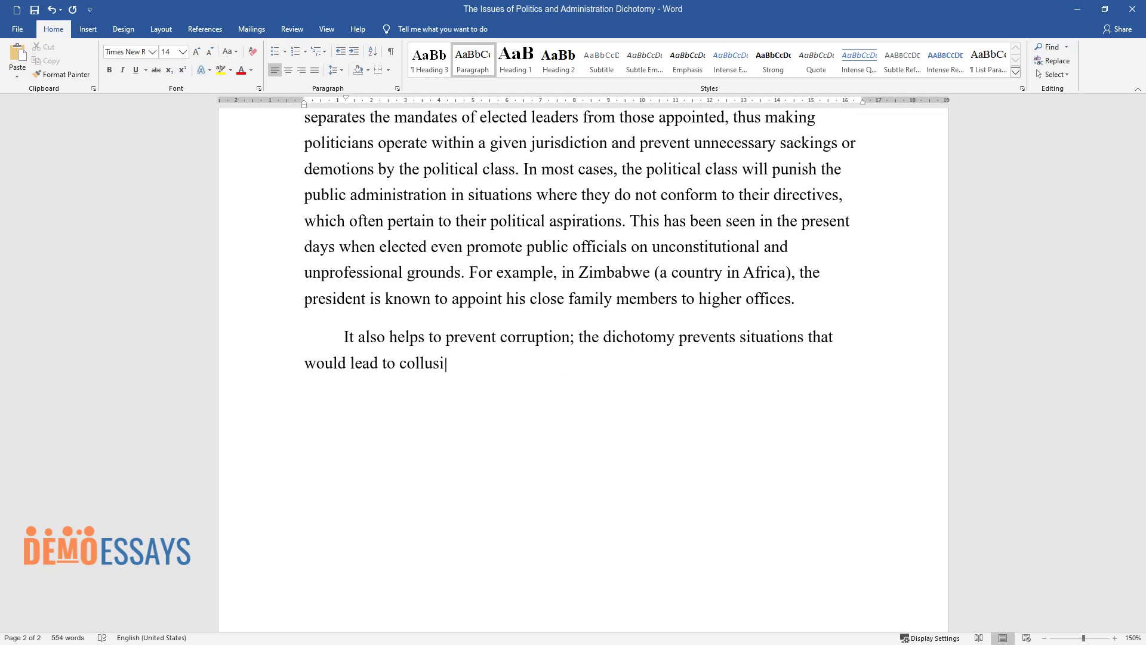
text(on between the public and politician)
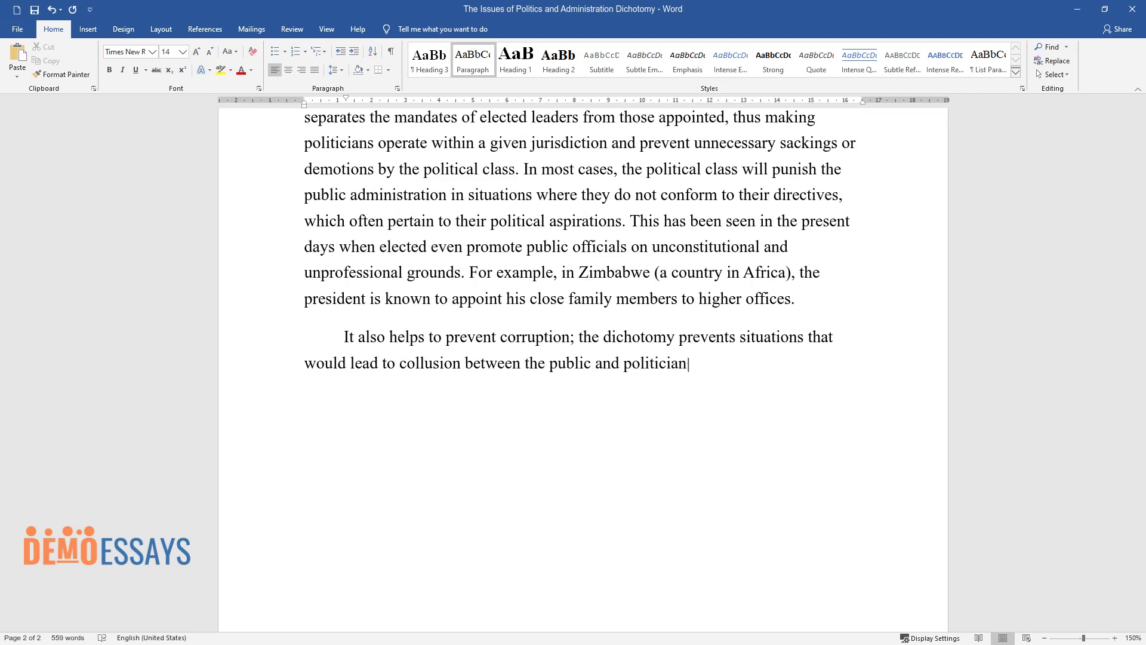
text(s to squander public resources. Cases of politicians m)
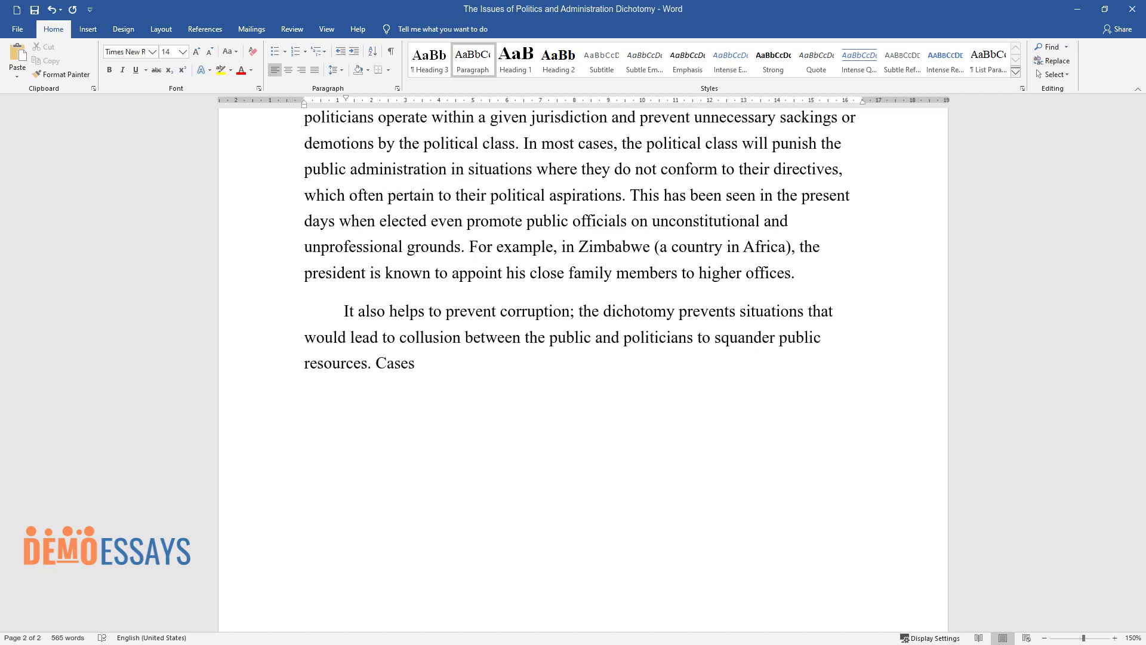
text(anipulating and gi)
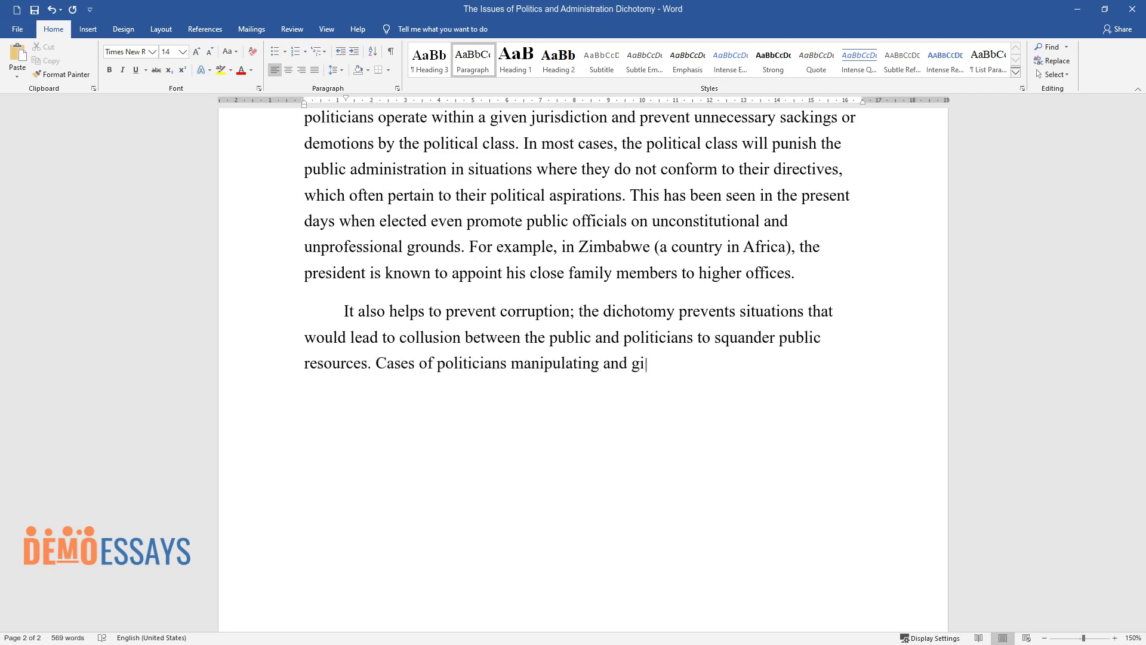
text(ving certain instructions to those th)
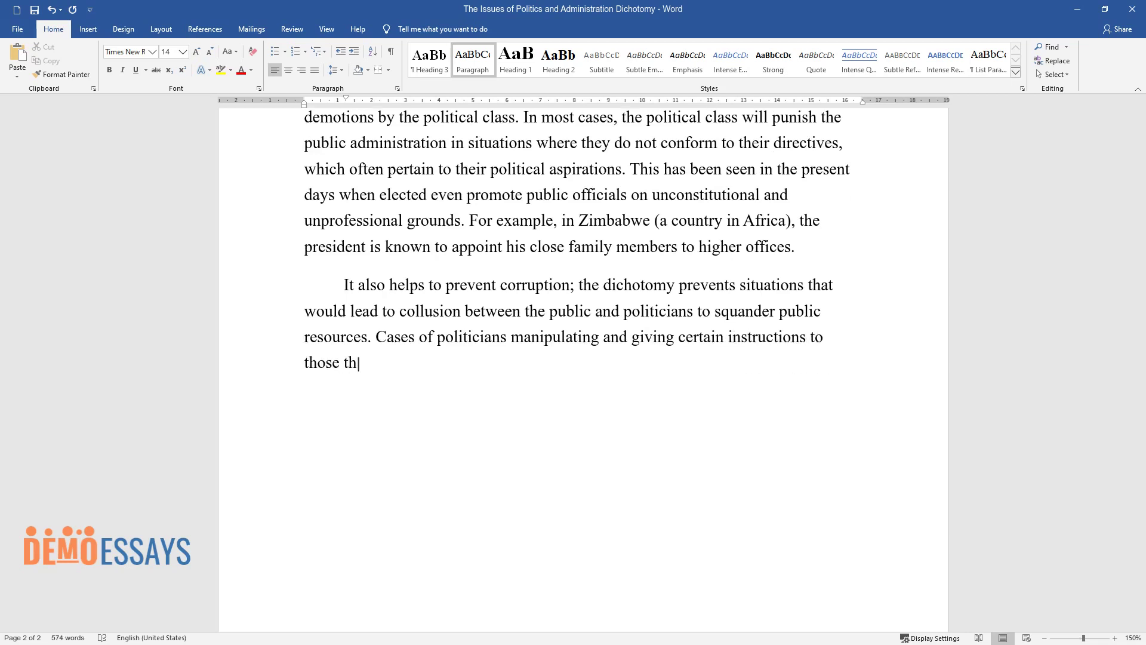
text(ey appointed to allocate resources t)
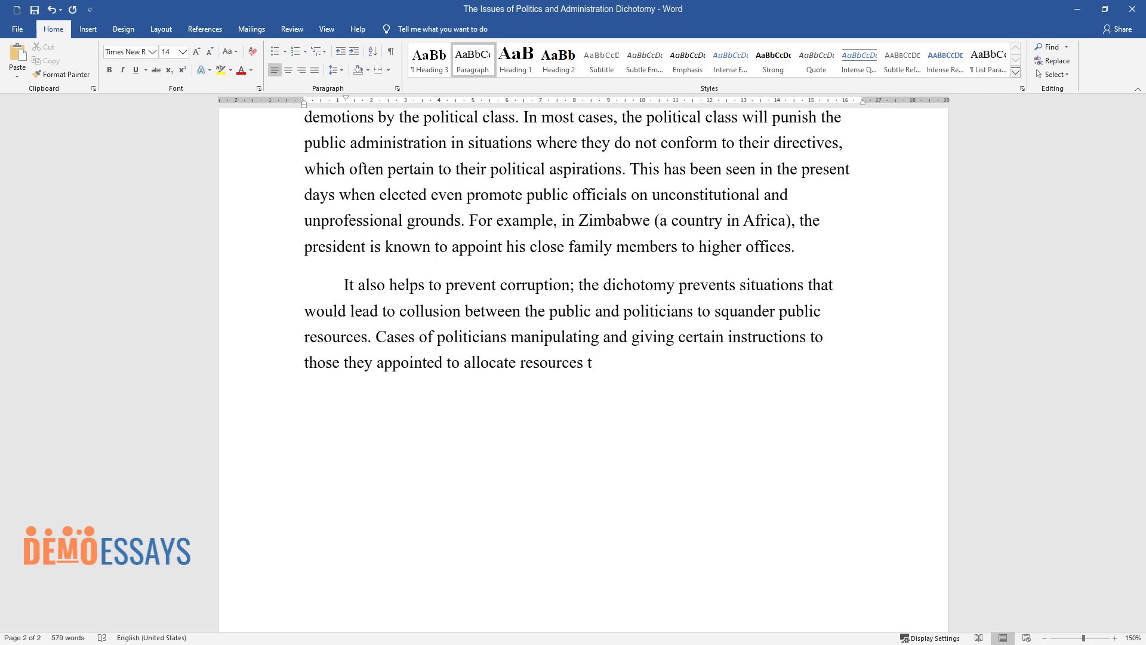
text(o non-existence projects have been wi)
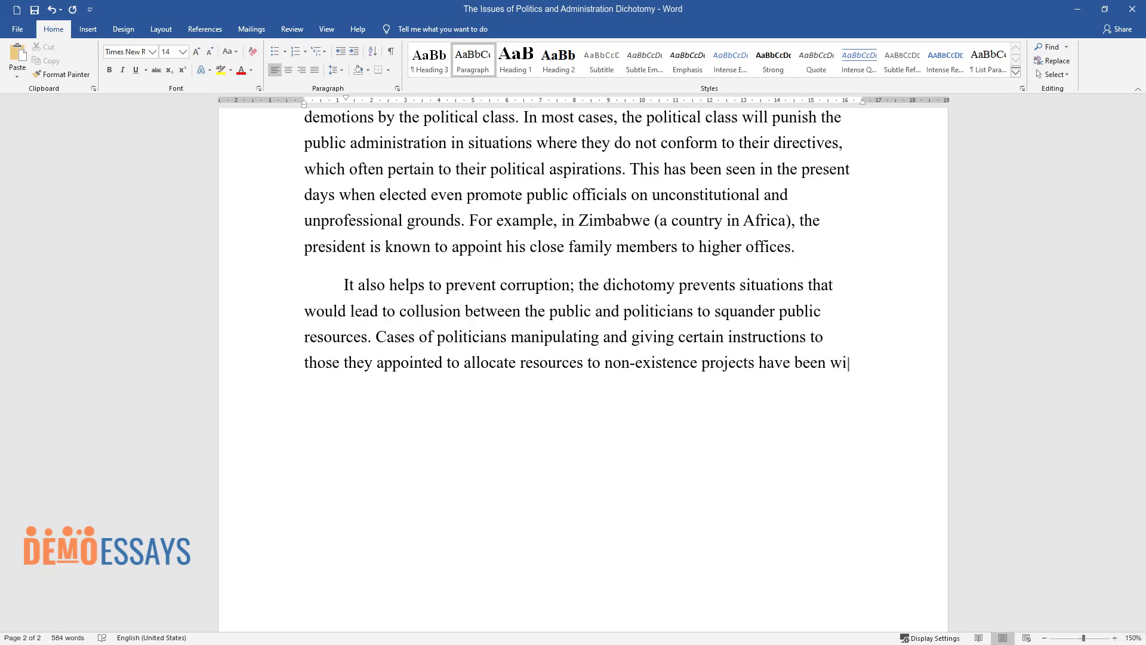
text(tnessed in many countries all over the world, or either unequal allocatio)
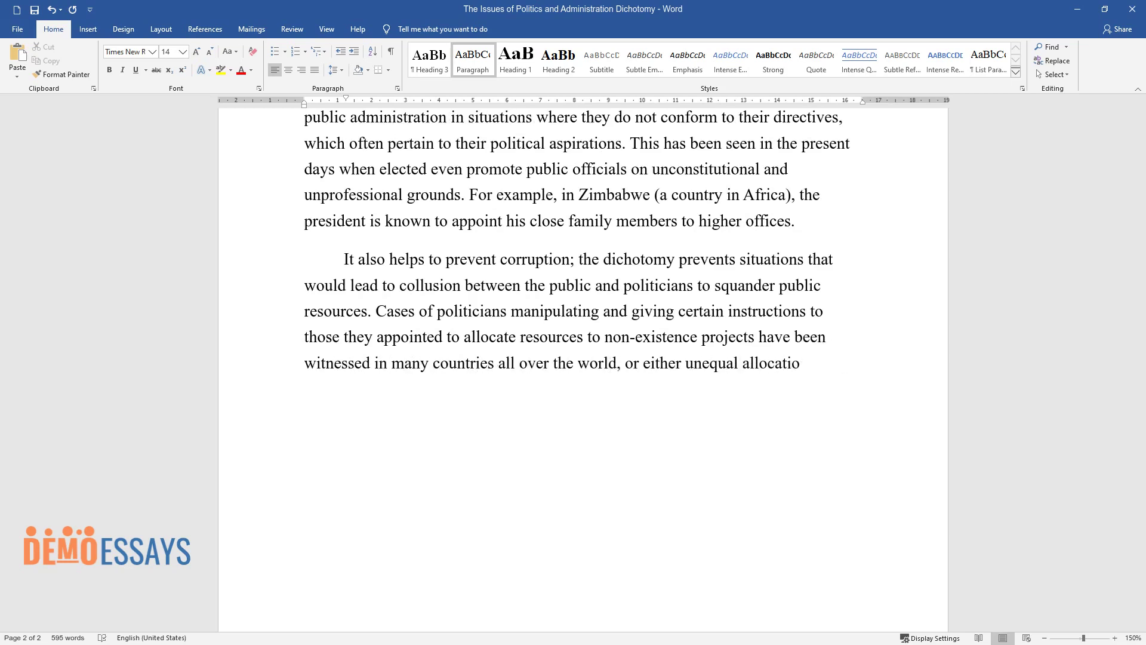
text(n and favoritism to the advantage of)
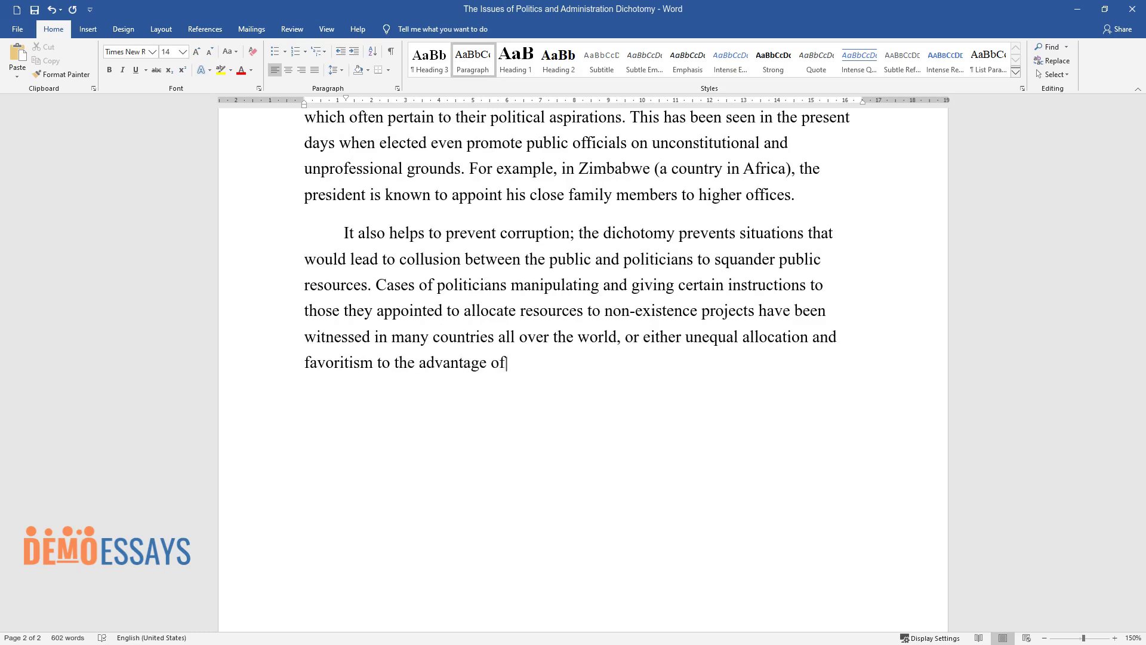
text( close allies, at the expense of eco)
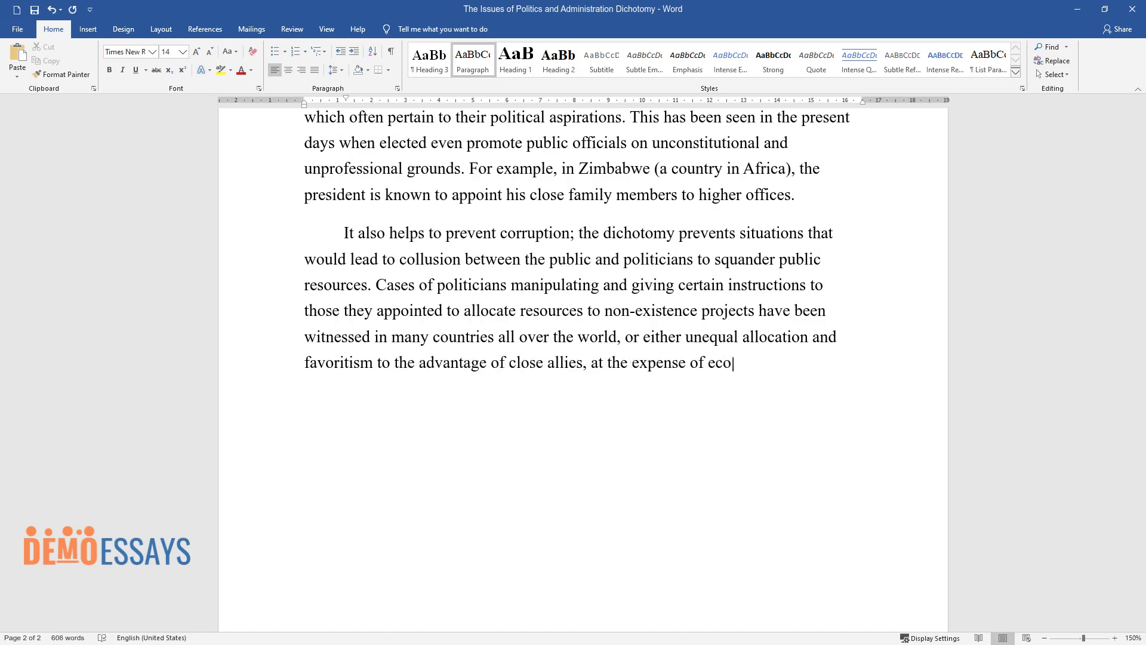
text(nomic development.)
key(Return)
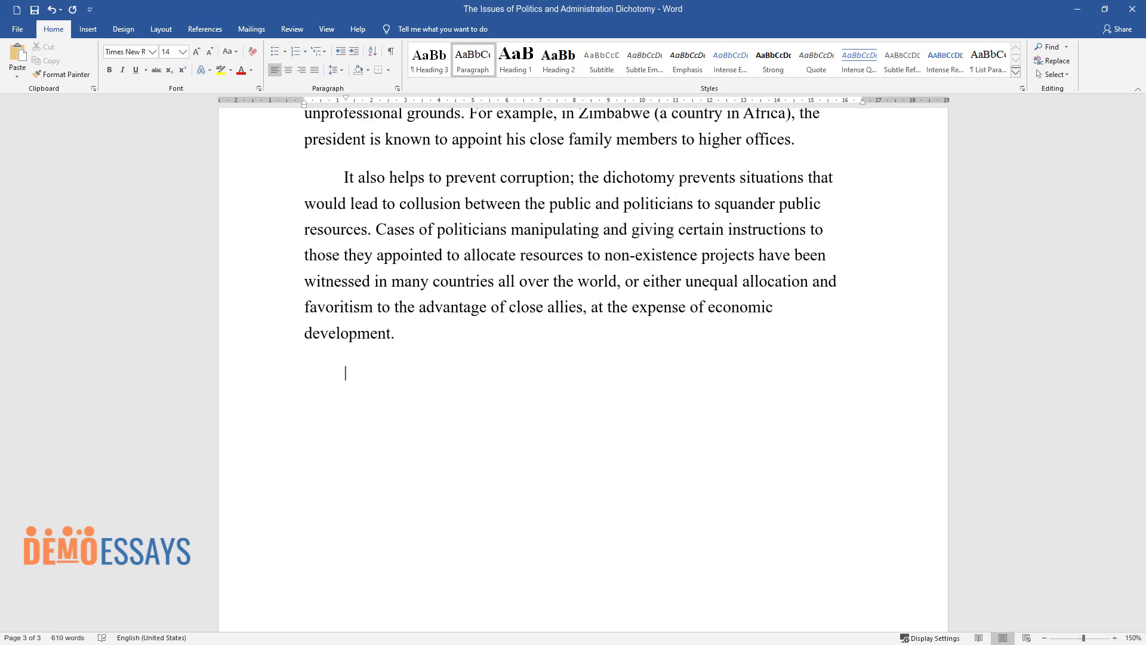
Write the paragraph 'The disadvantage of the dichotomy in present days…' ending 'especially in developing countries.'.
text(The disadvantage of the dichotomy i)
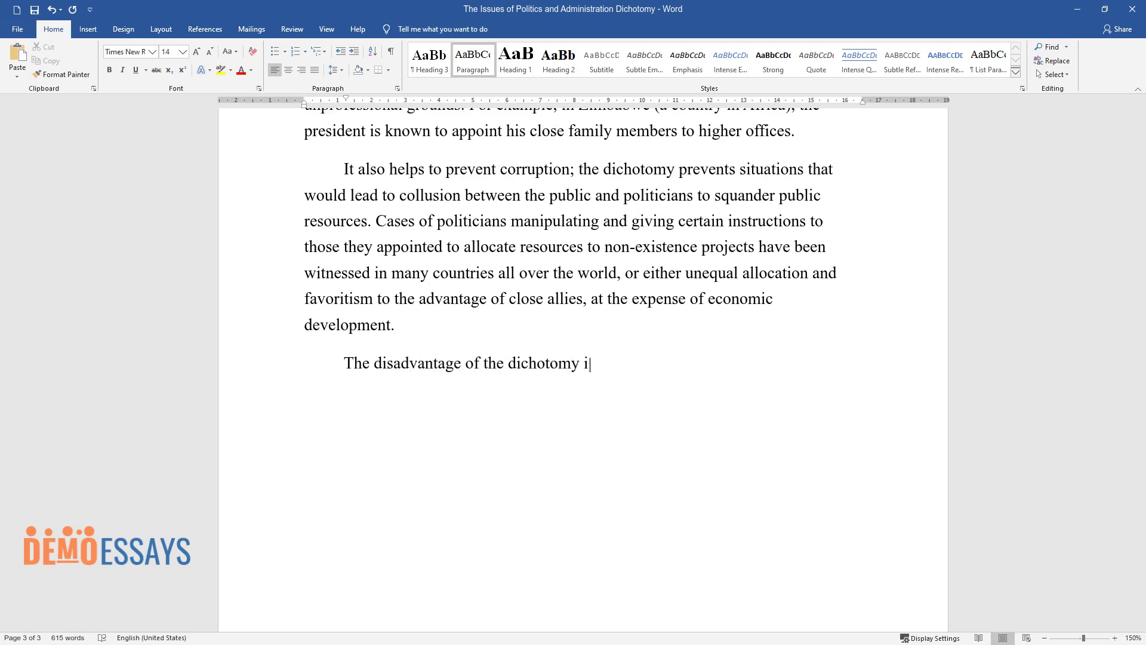
text(n present days is that it gives more)
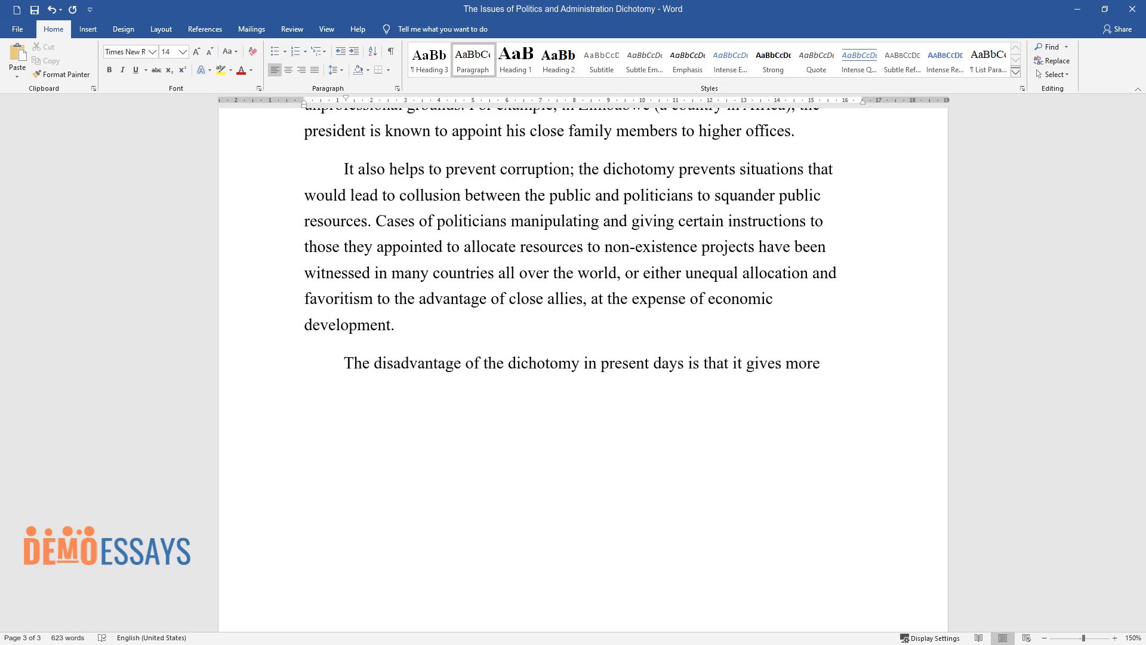
text( powers to the appointed leaders in c)
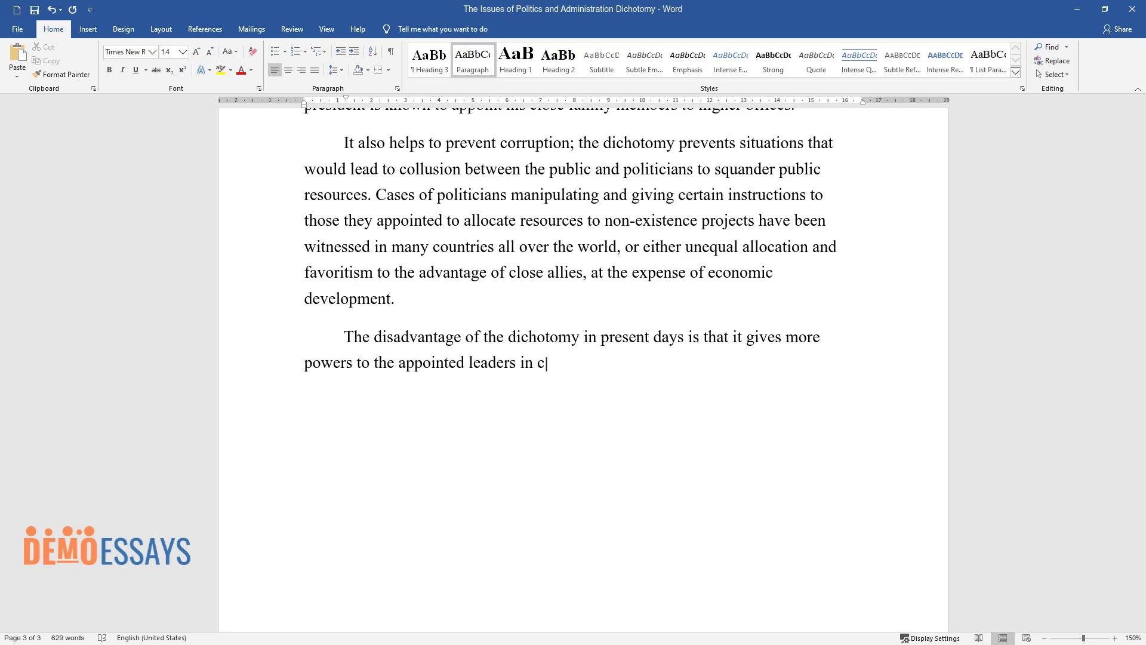
text(omparison to the elected leaders, ye)
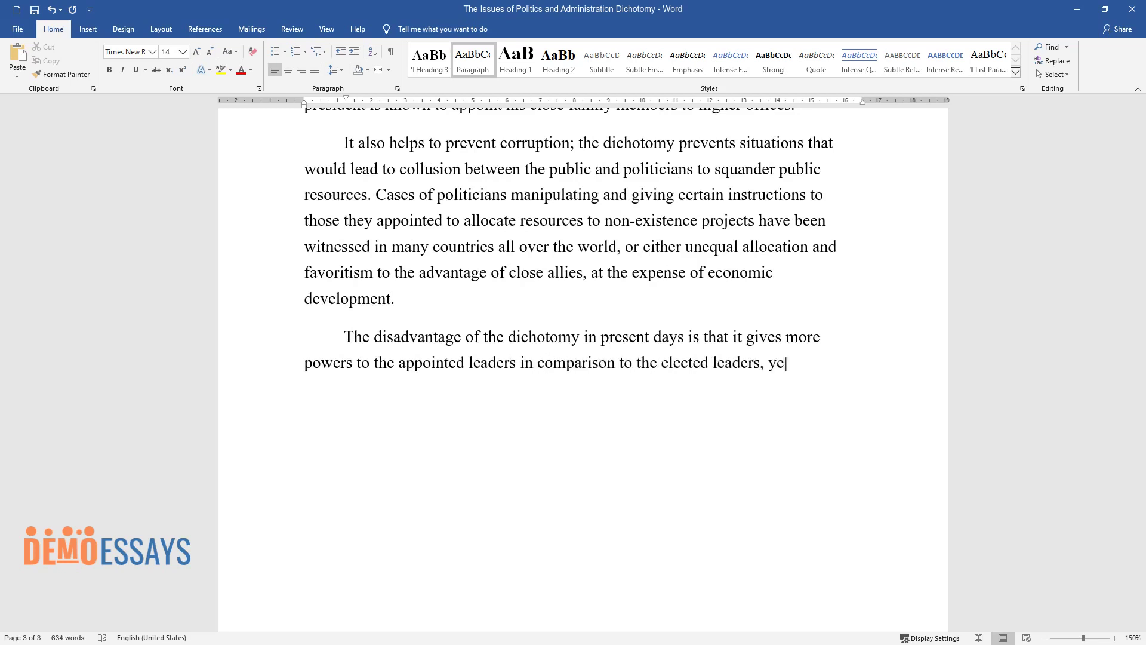
text(t the public administrators are not)
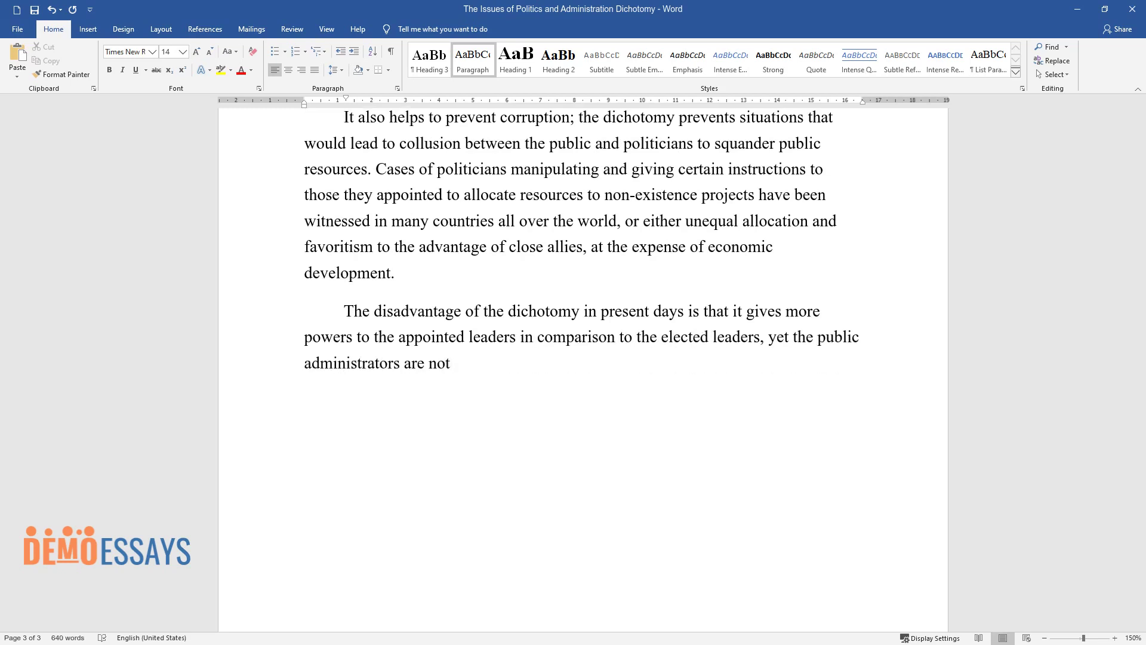
text( accountable to the public because the)
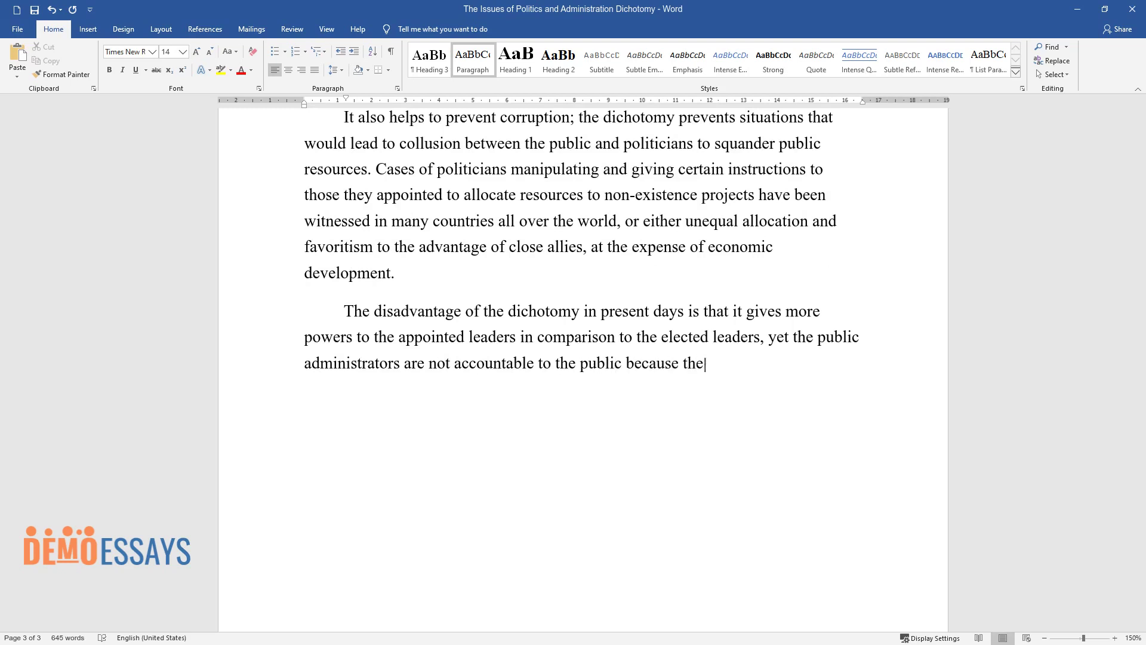
text(y did not elect them but the politicians. This leads to a decli)
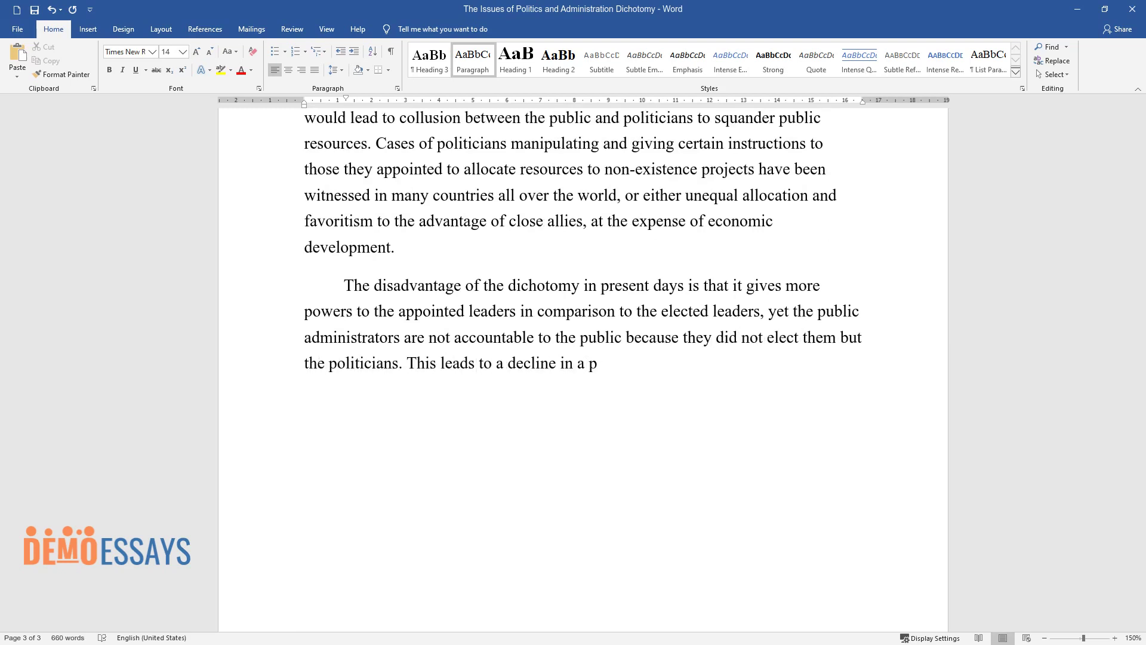
text(ne in a political will because the politician)
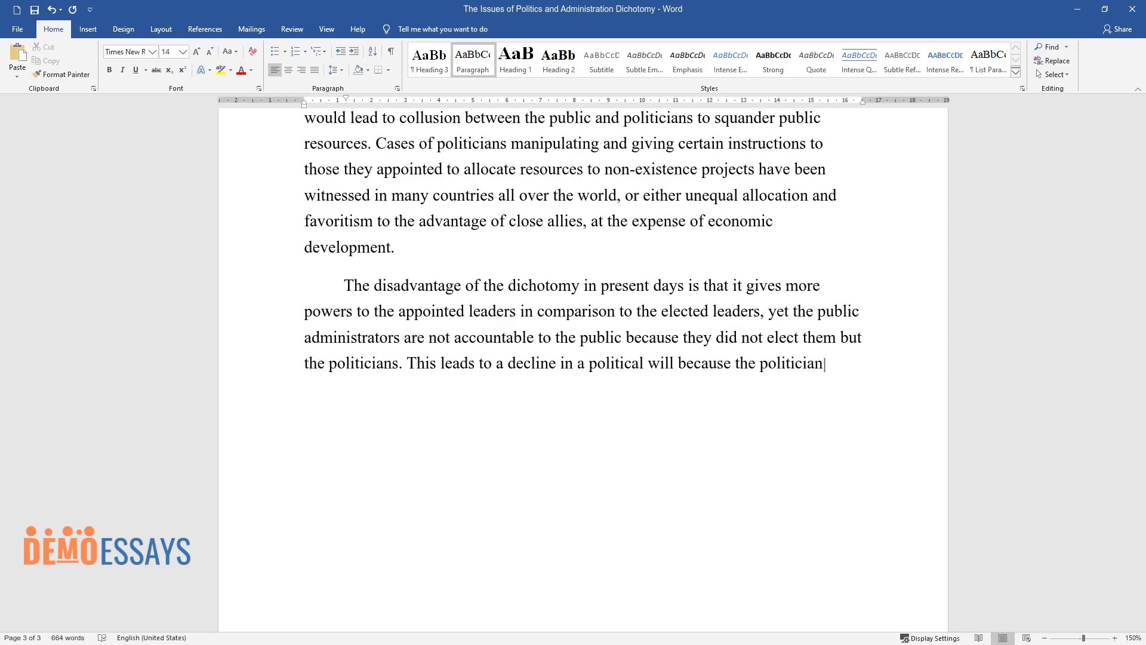
text(s feel undermined, which lea)
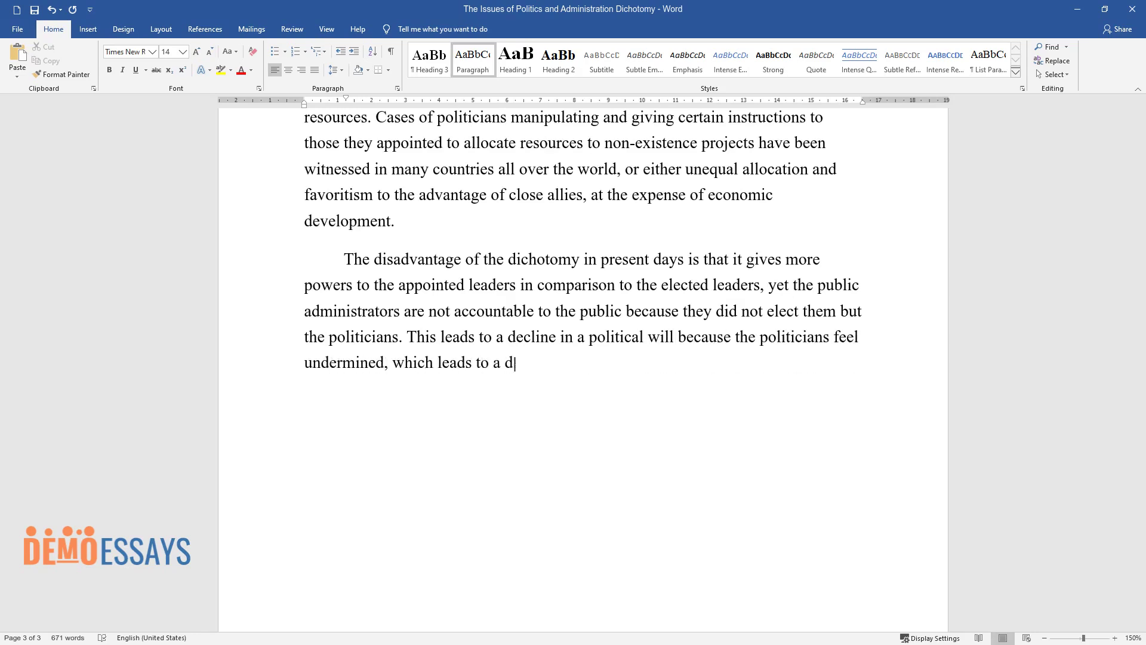
text(ds to a decline in reforms, especially in developing countries.)
key(Return)
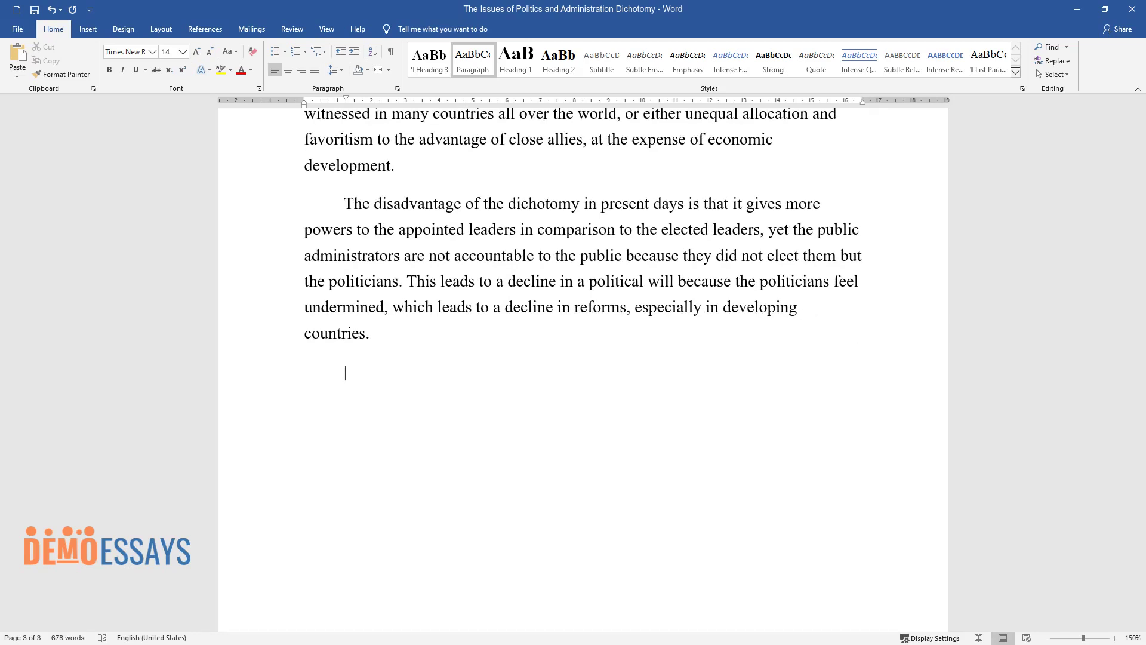
Write the paragraph 'The dichotomy can also lead to delays in the implementation of policies…'.
text(The dichotomy can also lead to)
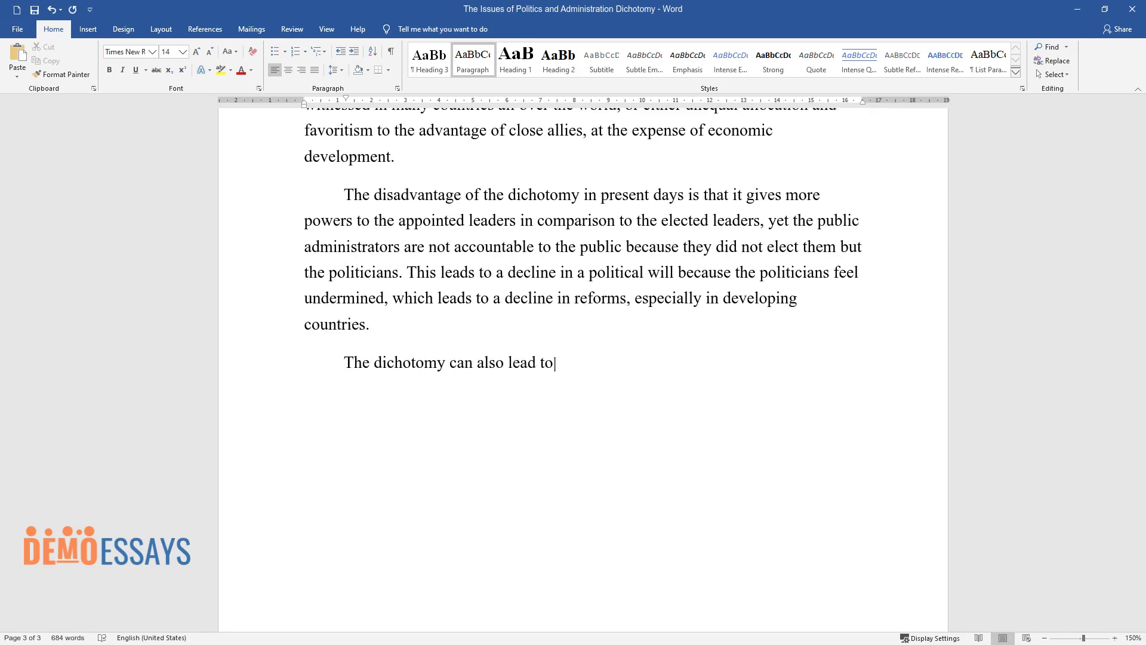
text( delays in the implementation of pol)
text(icies and government projects. This )
text(is becaus)
text(e there will be contrasting)
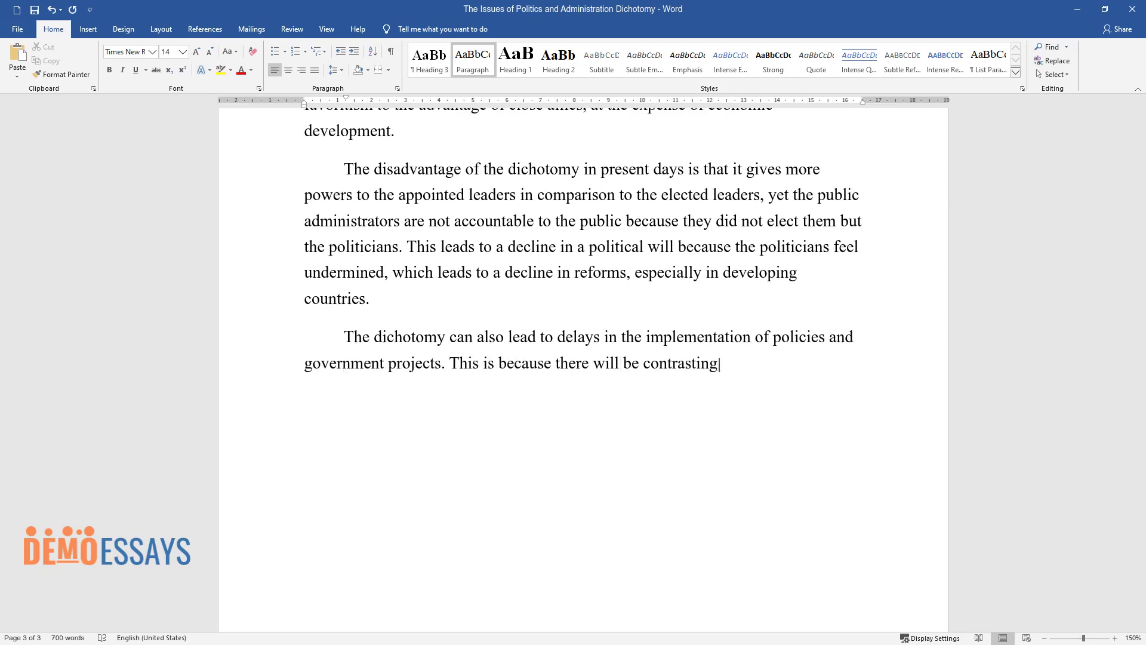
text( ideas from politicians and those f)
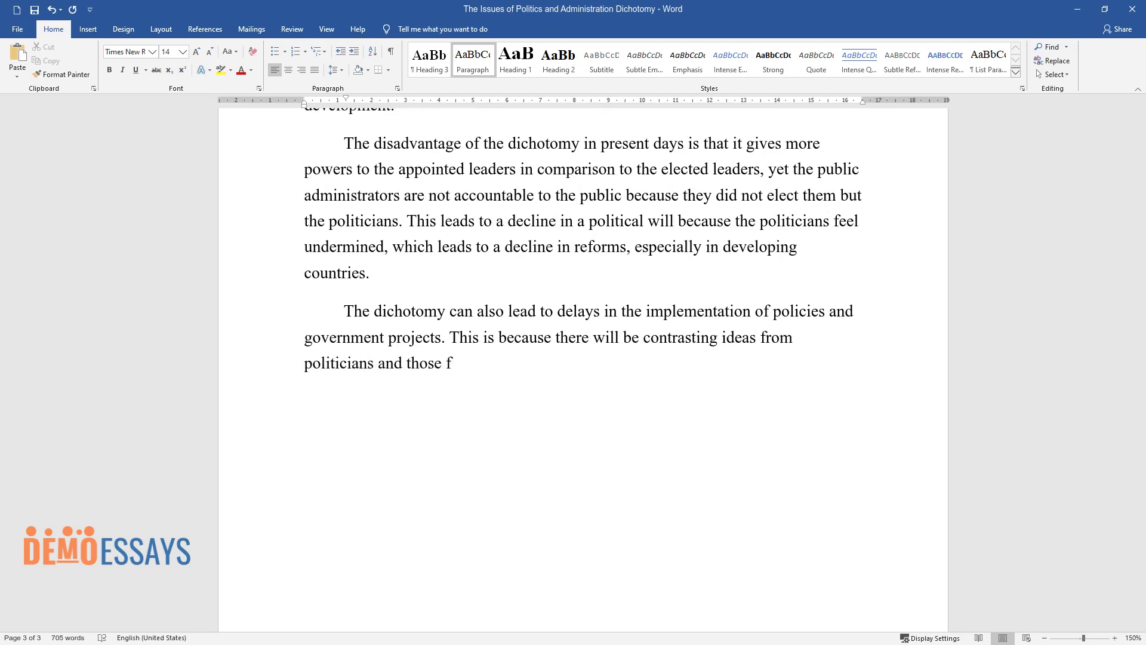
text(rom administrators. For instance, we)
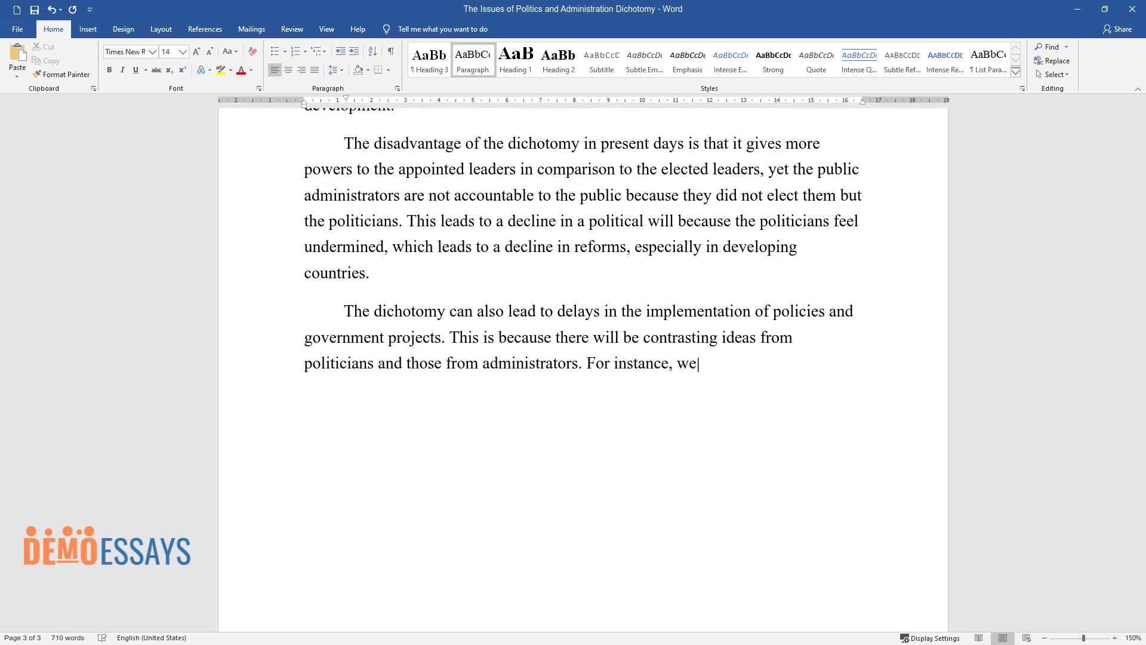
text( might find the political class has )
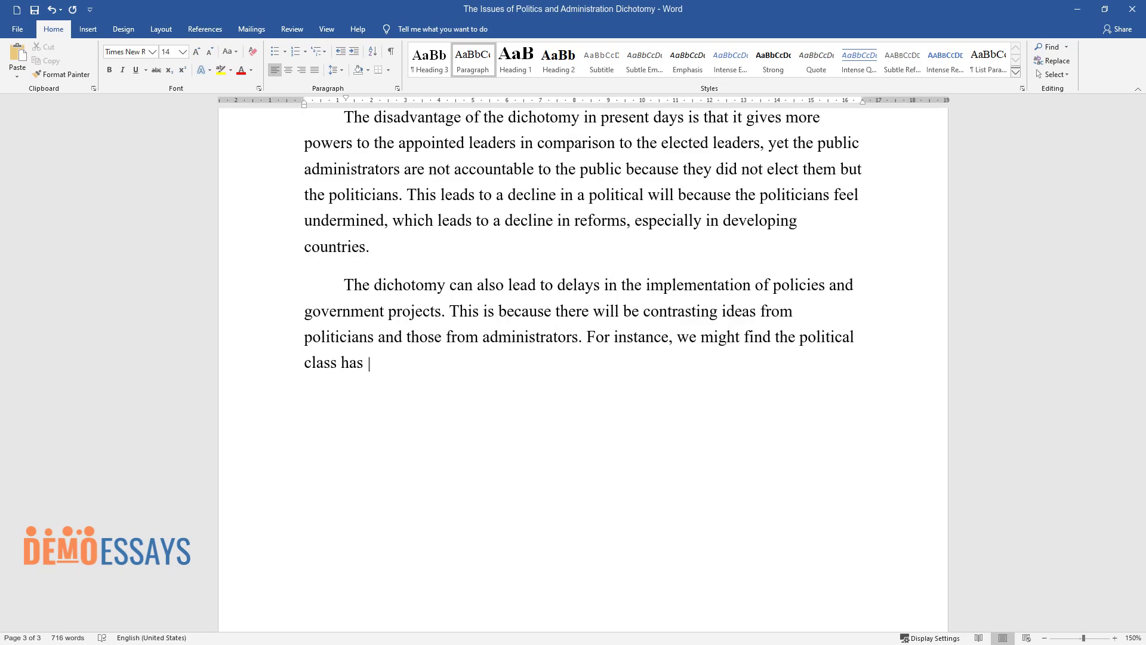
text(plans to reduce taxation, especiall)
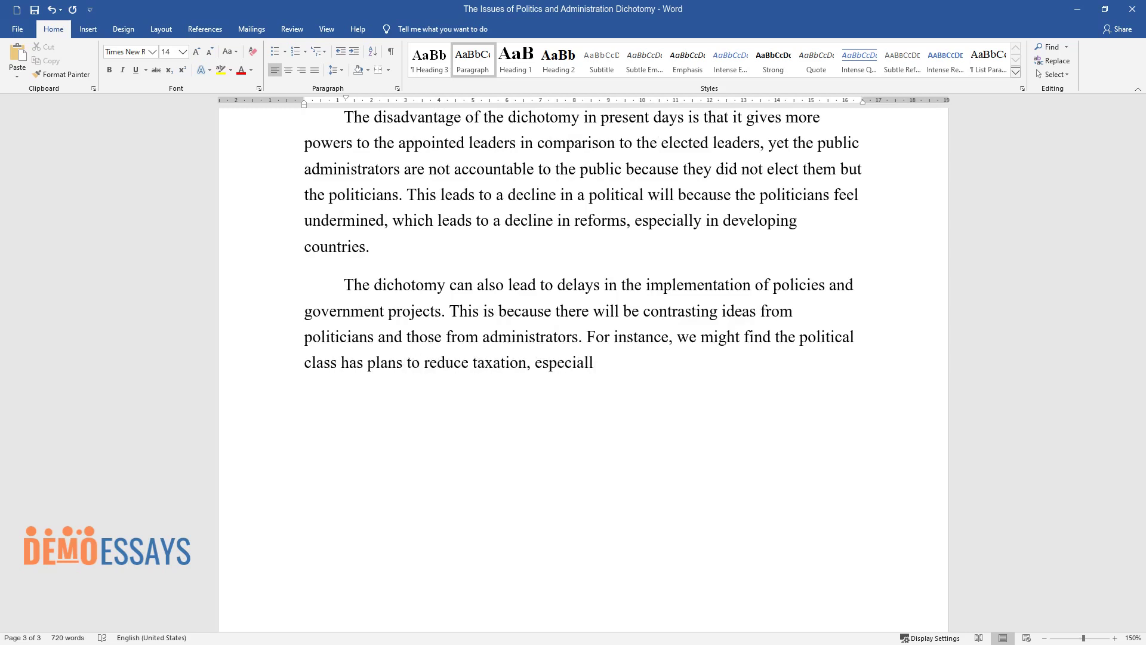
text(y during the election period wherea)
text(s the administrative is not of the o)
text(pinion, and because the two are sepa)
text(rated neither of them will follow di)
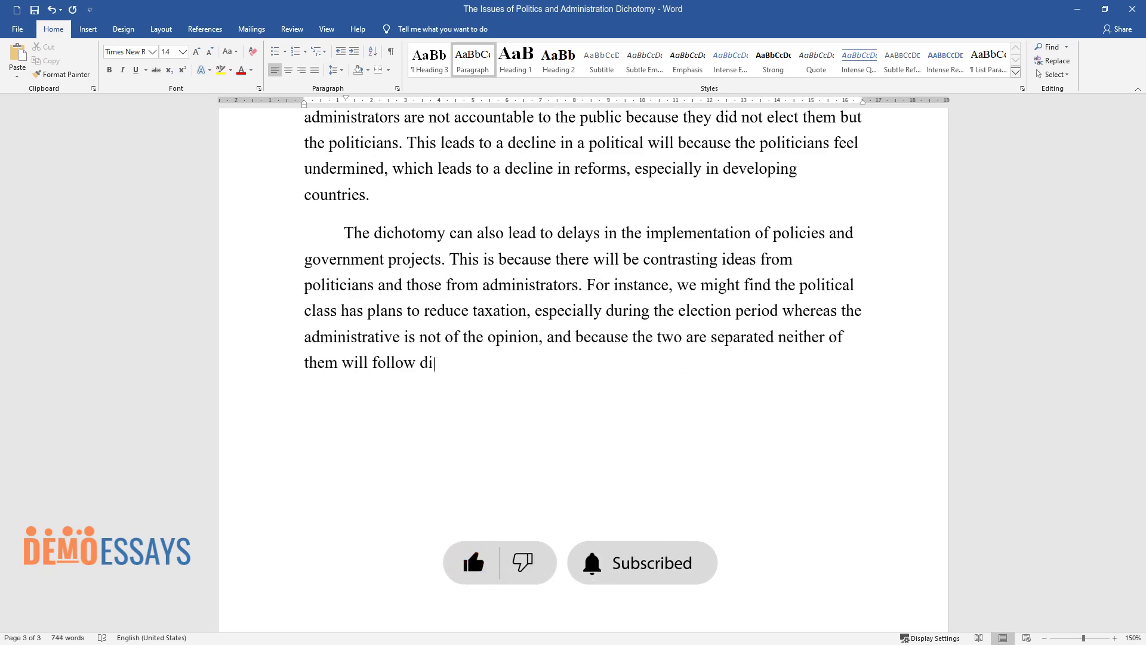